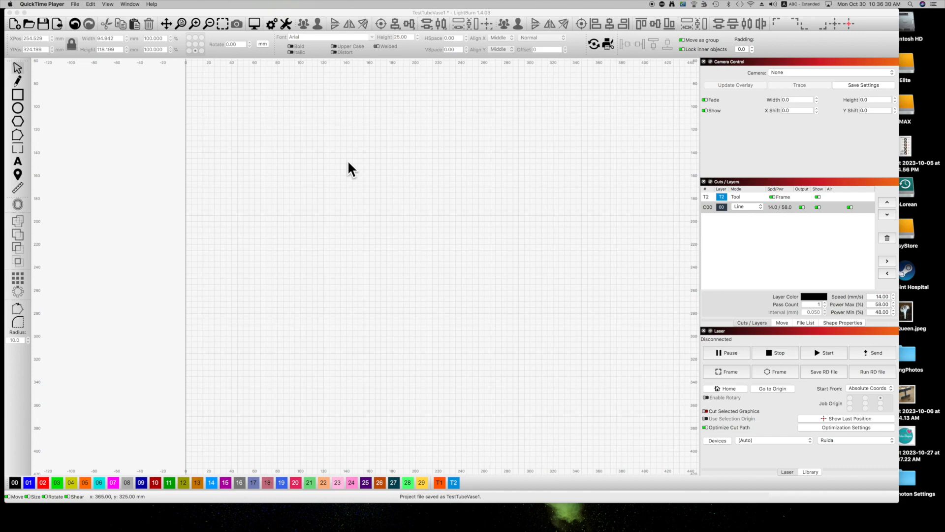
# Step: Add the text "TEXT" to the empty canvas and shift it slightly
pyautogui.click(19, 161)
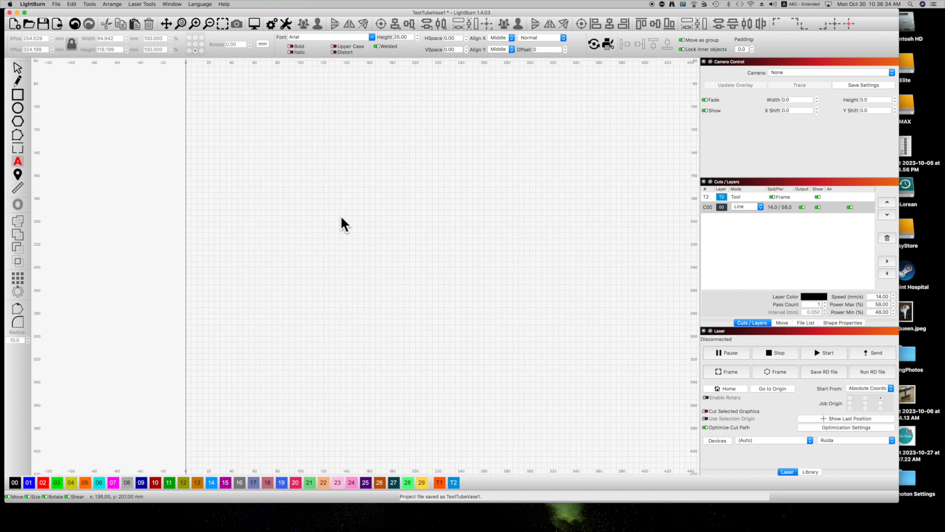
pyautogui.click(343, 173)
pyautogui.write('TEXT')
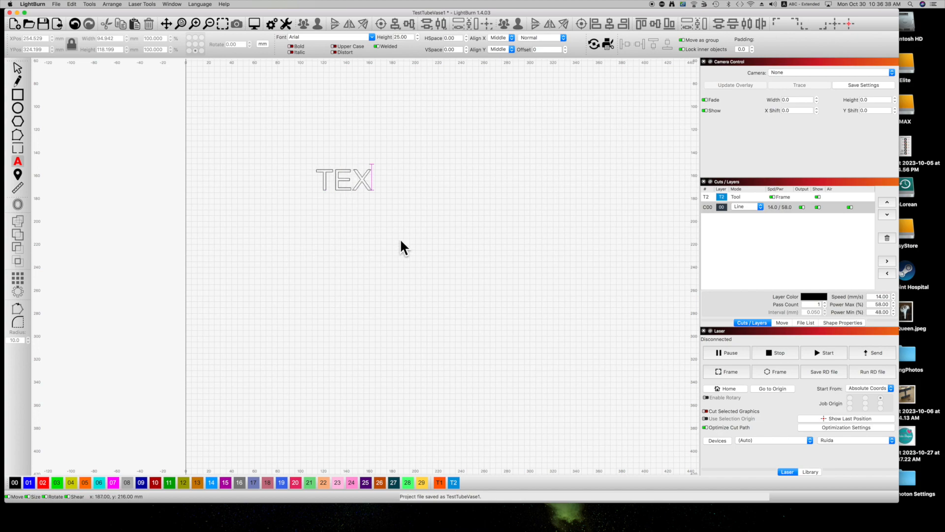
pyautogui.click(16, 67)
pyautogui.moveTo(358, 181); pyautogui.dragTo(374, 174)
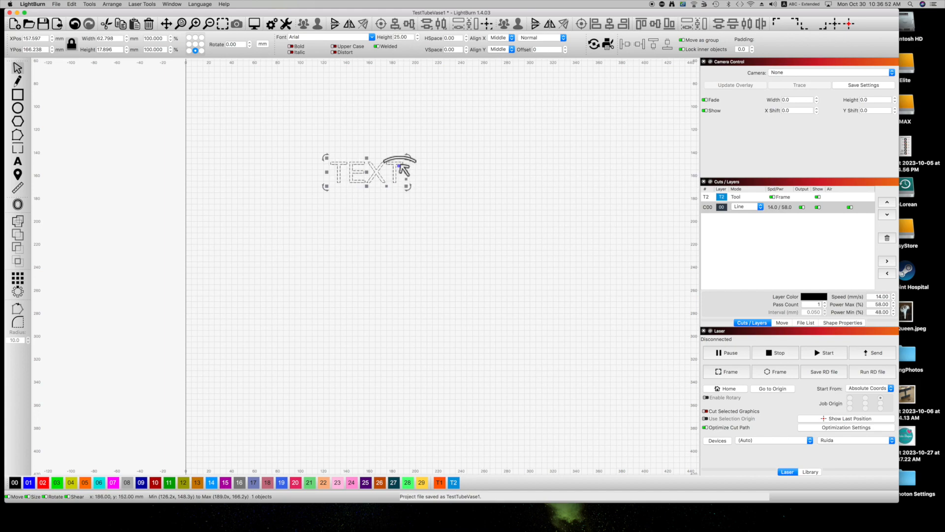
# Step: Stretch the text "TEXT" to about 109 mm wide and reduce its height to about 17 mm
pyautogui.moveTo(397, 166)
pyautogui.mouseDown()
pyautogui.moveTo(392, 157)
pyautogui.moveTo(407, 173)
pyautogui.moveTo(407, 200)
pyautogui.moveTo(385, 152)
pyautogui.moveTo(419, 186)
pyautogui.moveTo(416, 177)
pyautogui.moveTo(394, 164)
pyautogui.mouseUp()
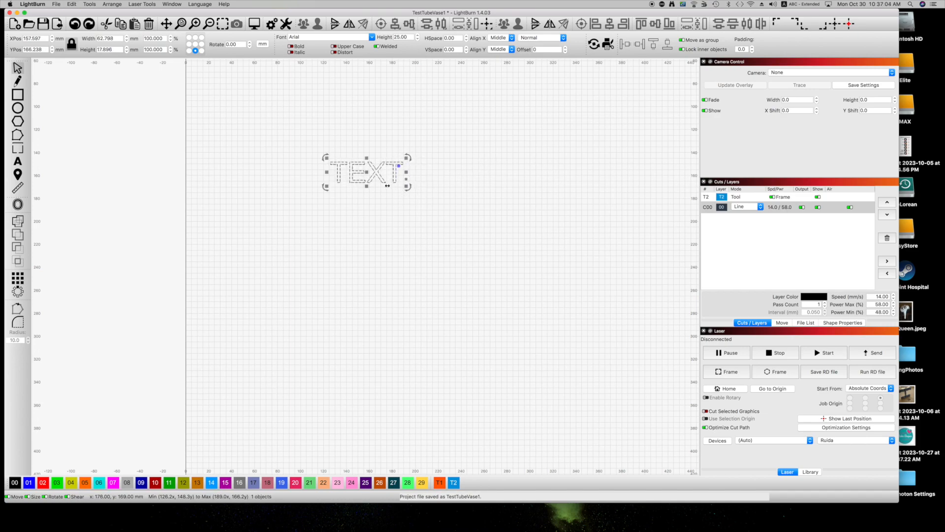
pyautogui.moveTo(388, 186)
pyautogui.mouseDown()
pyautogui.moveTo(413, 183)
pyautogui.moveTo(356, 186)
pyautogui.moveTo(429, 188)
pyautogui.moveTo(359, 190)
pyautogui.moveTo(393, 189)
pyautogui.mouseUp()
pyautogui.moveTo(329, 172); pyautogui.dragTo(276, 177)
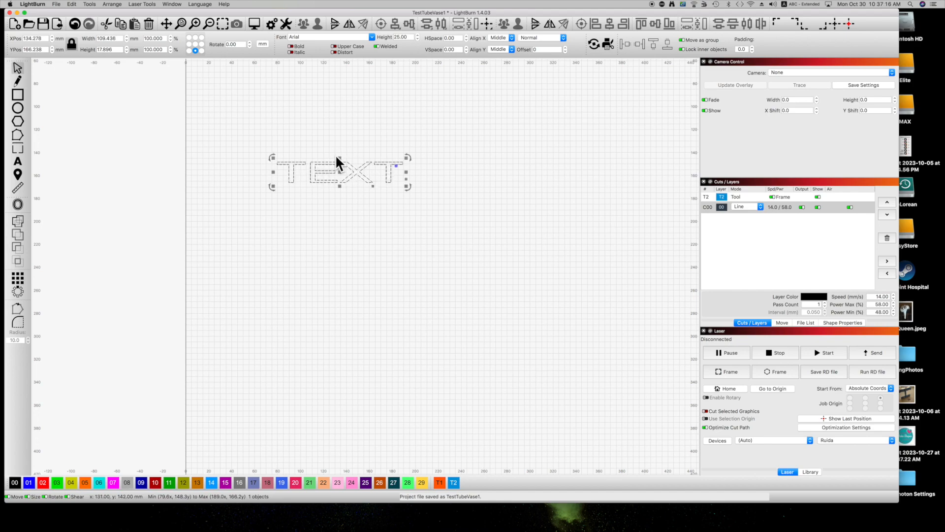
pyautogui.moveTo(340, 158)
pyautogui.mouseDown()
pyautogui.moveTo(337, 131)
pyautogui.moveTo(335, 160)
pyautogui.mouseUp()
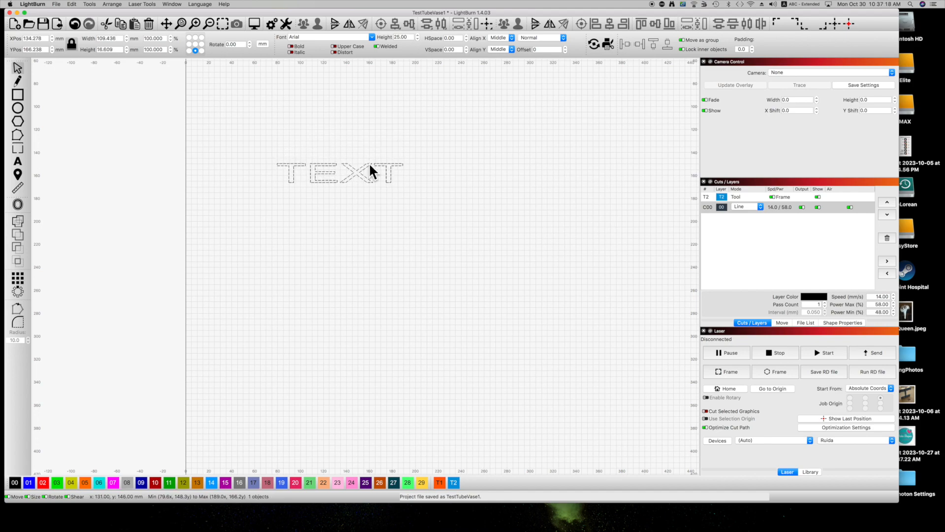
# Step: Enlarge the text "TEXT" slightly and bend it into a downward-curving arch about 141 mm wide
pyautogui.moveTo(407, 159)
pyautogui.mouseDown()
pyautogui.moveTo(422, 188)
pyautogui.moveTo(426, 138)
pyautogui.moveTo(425, 159)
pyautogui.mouseUp()
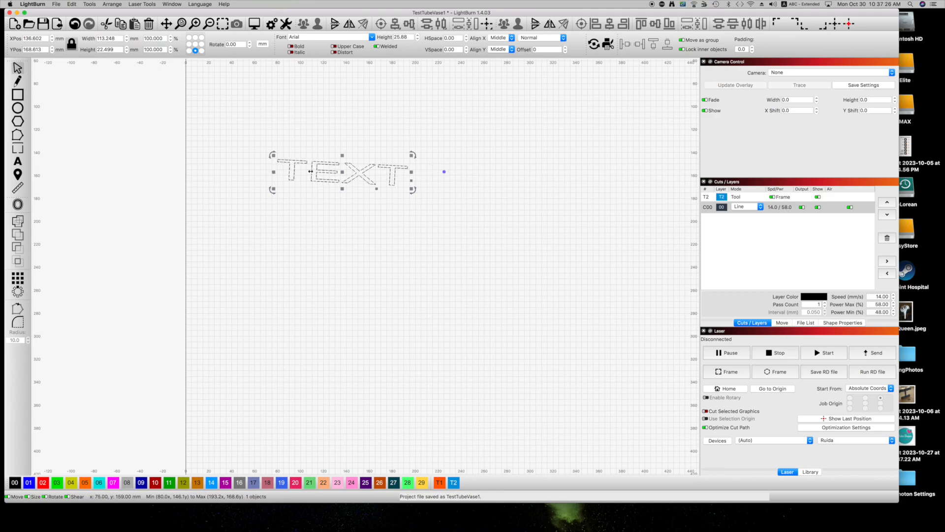
pyautogui.moveTo(444, 171); pyautogui.dragTo(437, 252)
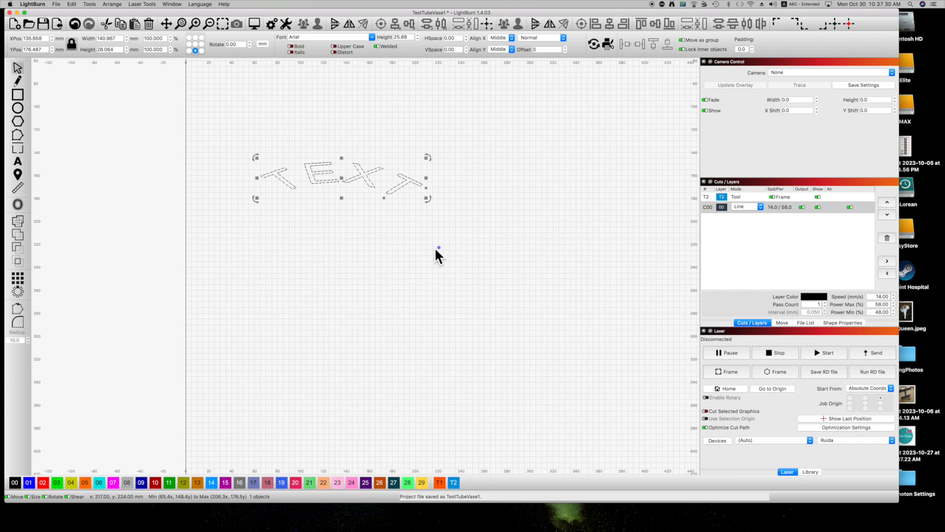
pyautogui.click(470, 171)
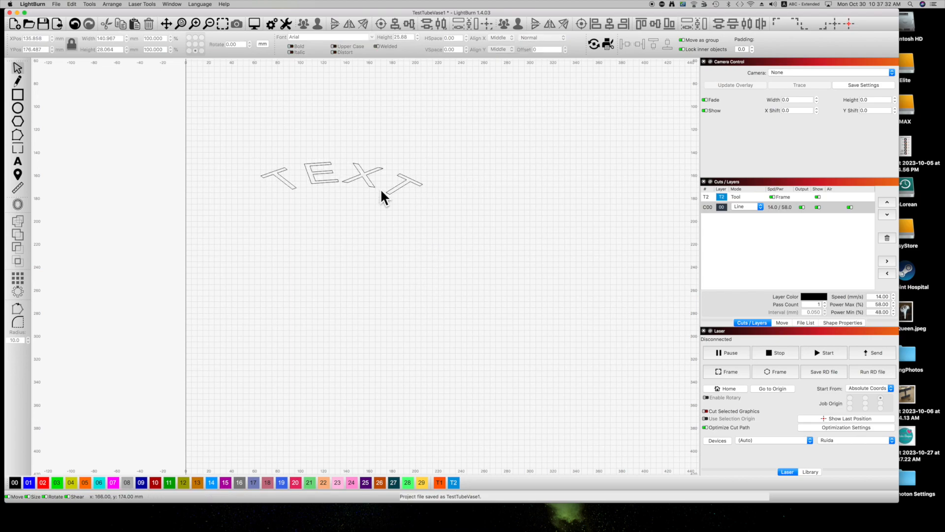
# Step: Undo the bending, resizing and creation of the text "TEXT"
pyautogui.press('super+z')
pyautogui.press('super+z')
pyautogui.press('super+z')
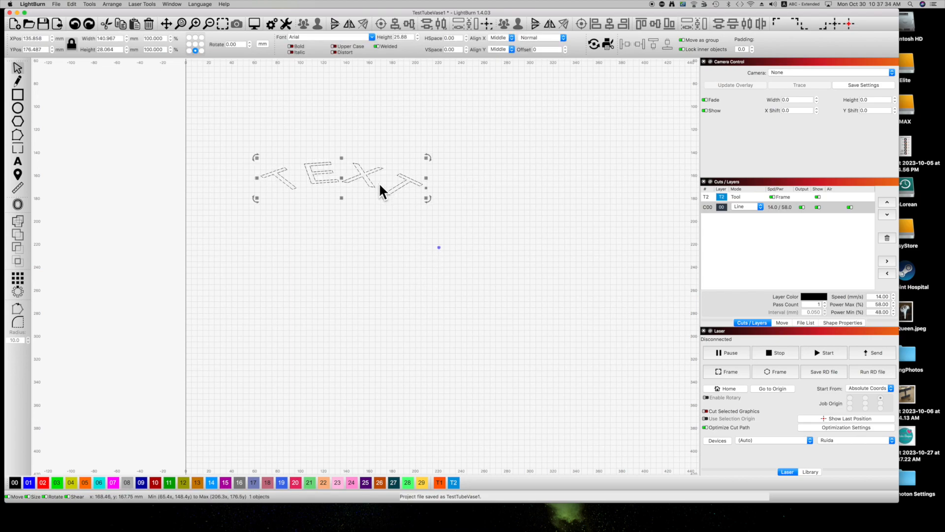
pyautogui.press('super+z')
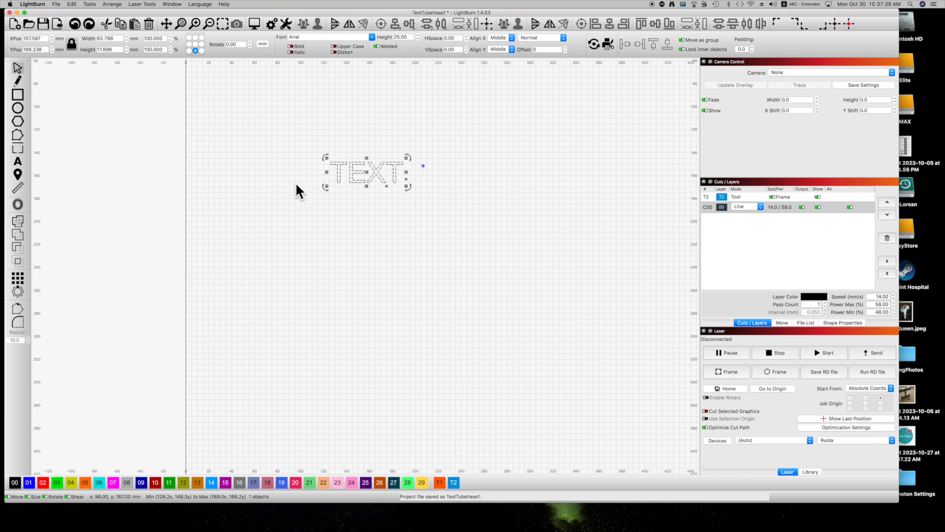
pyautogui.press('super+z')
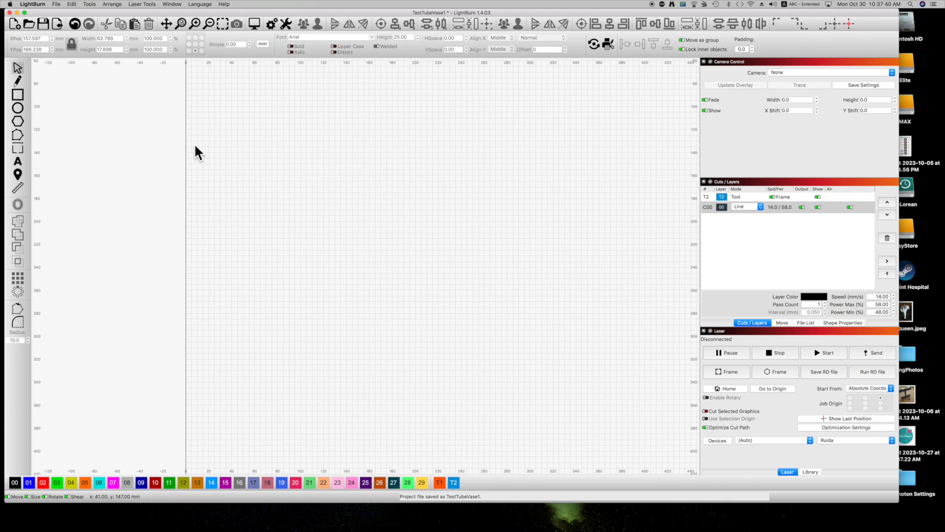
# Step: Draw a circle about 121 mm in diameter and add the text "Fairmont Inn" above it
pyautogui.click(17, 108)
pyautogui.moveTo(348, 162); pyautogui.dragTo(479, 299)
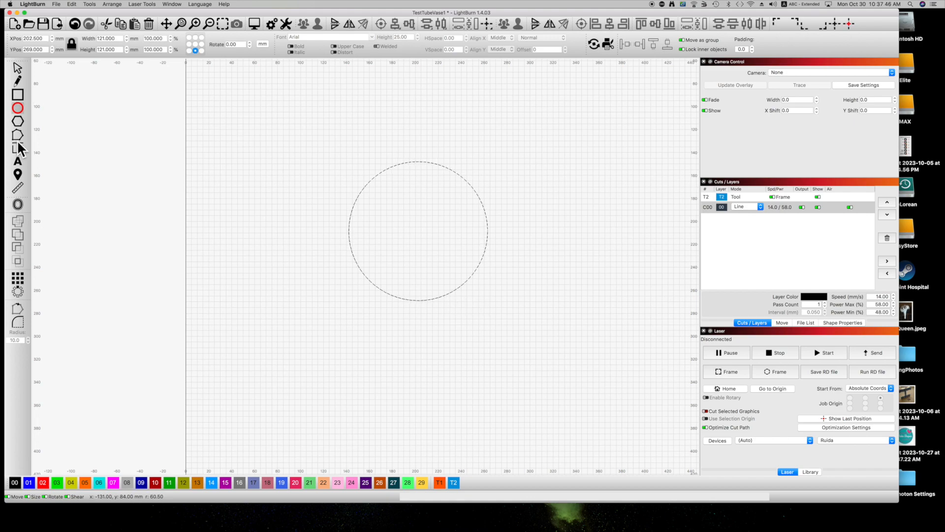
pyautogui.click(18, 162)
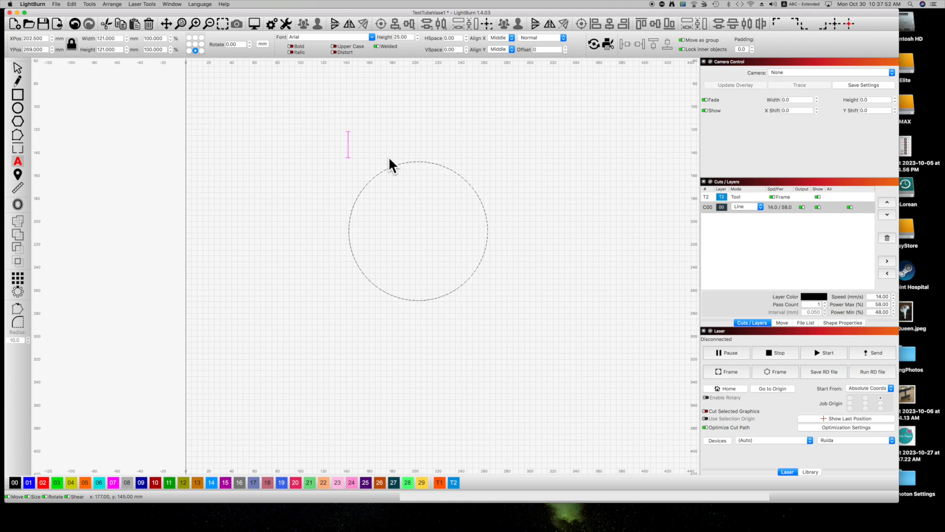
pyautogui.write('Fairmo')
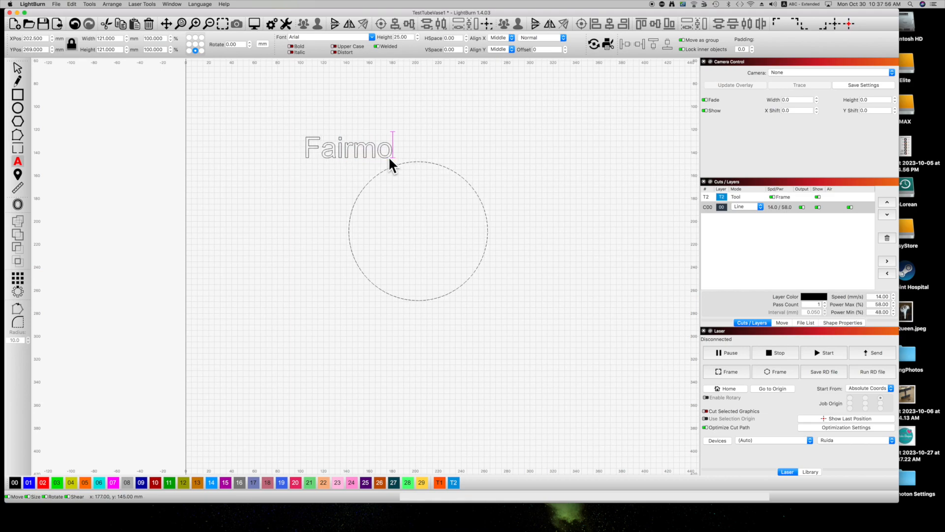
pyautogui.write('nt Inn')
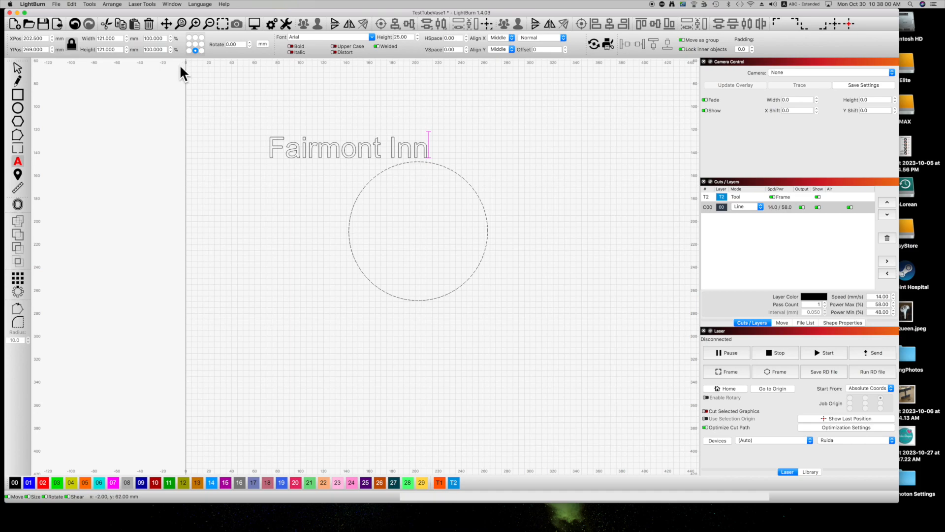
pyautogui.click(17, 67)
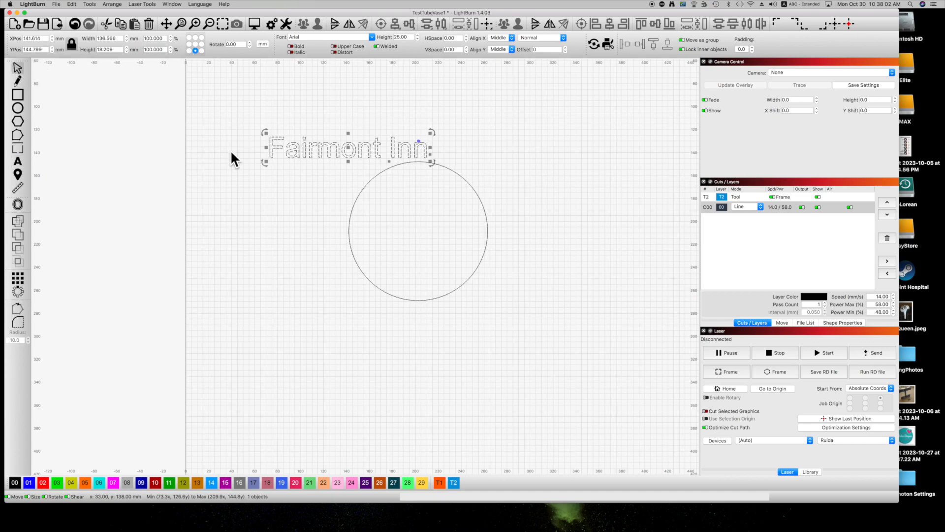
# Step: Move "Fairmont Inn" onto the circle's upper edge and center the text horizontally with the circle
pyautogui.moveTo(348, 142); pyautogui.dragTo(416, 167)
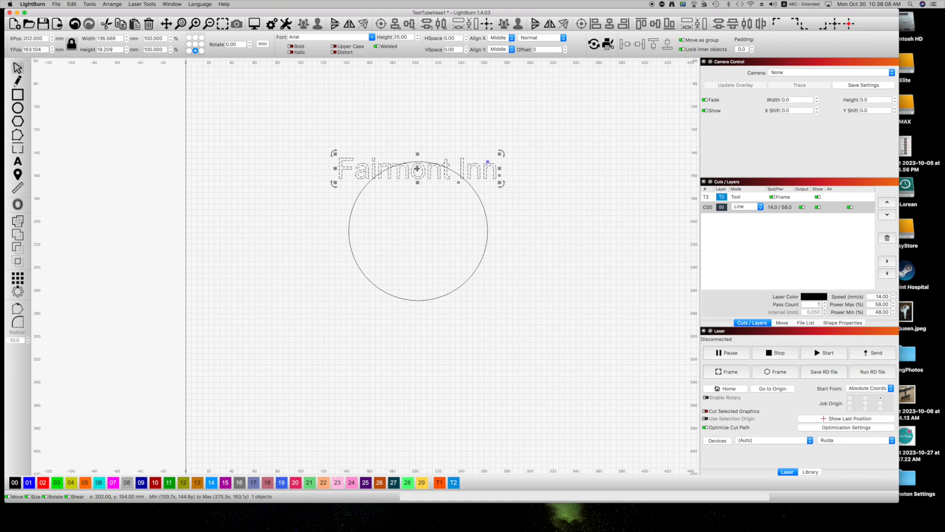
pyautogui.keyDown('shift'); pyautogui.click(354, 199); pyautogui.keyUp('shift')
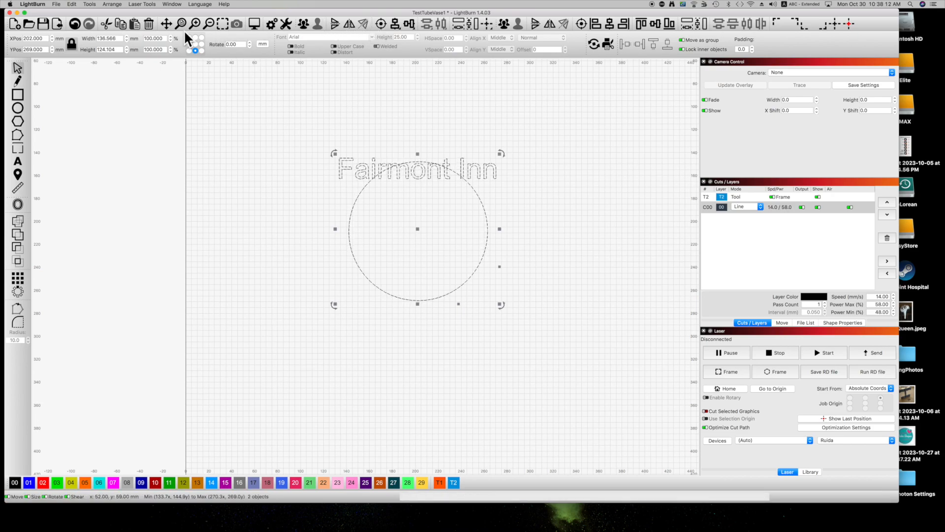
pyautogui.click(392, 24)
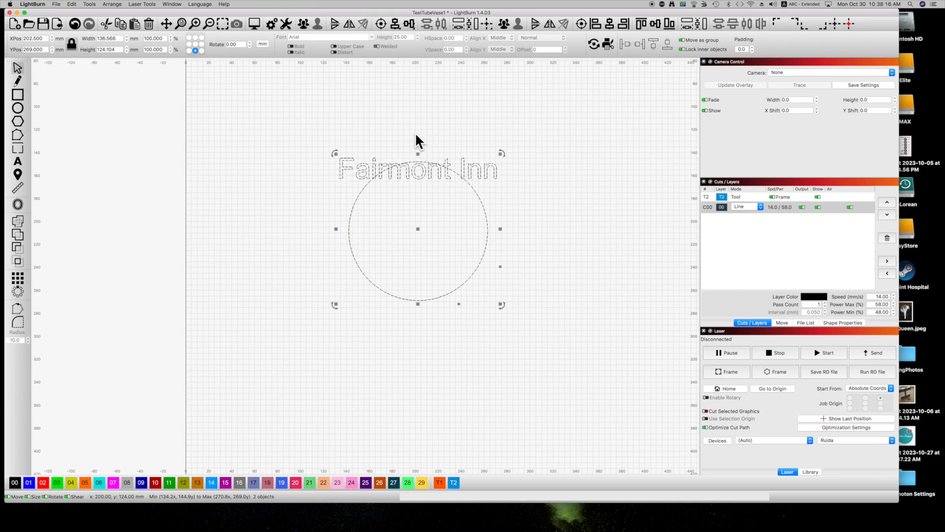
# Step: Lower "Fairmont Inn" by about 5 mm and bend it into an arc inside the circle's upper half
pyautogui.click(416, 173)
pyautogui.click(416, 173)
pyautogui.click(488, 162)
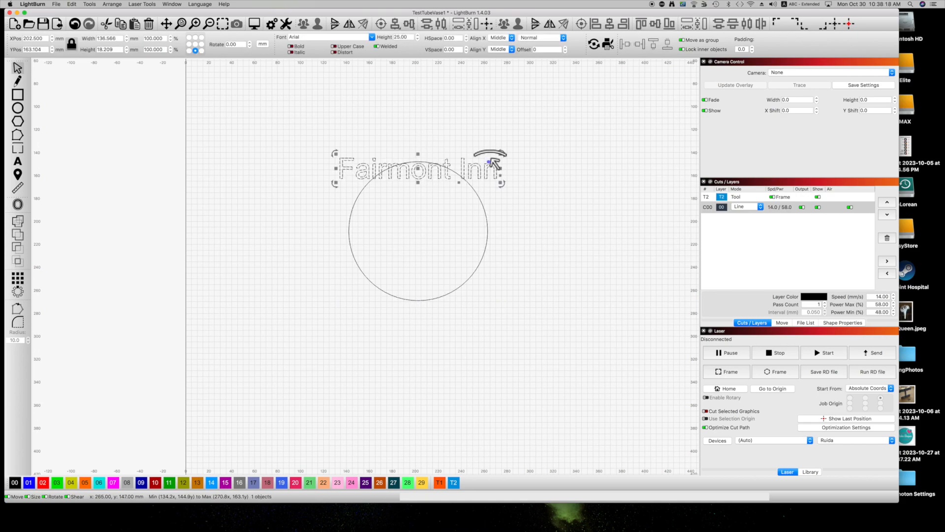
pyautogui.moveTo(490, 165); pyautogui.dragTo(481, 206)
pyautogui.press('super+z')
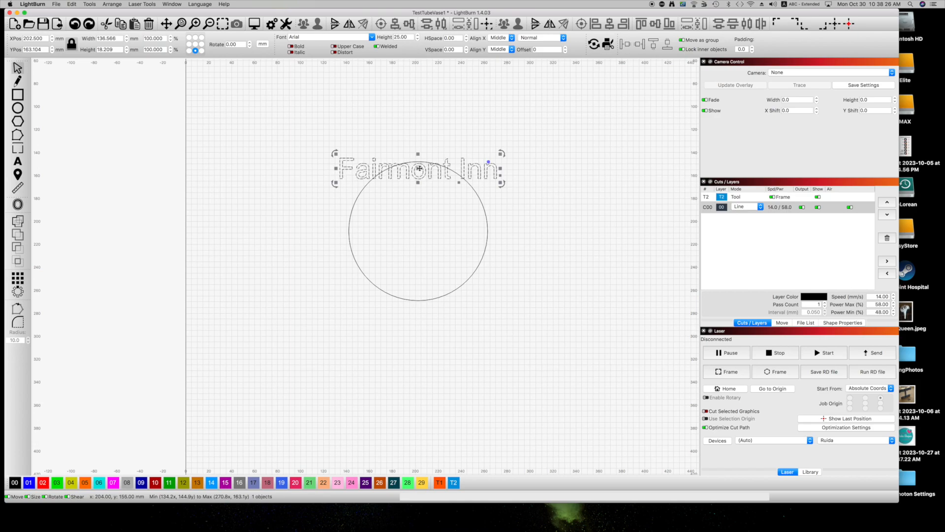
pyautogui.moveTo(417, 169); pyautogui.dragTo(418, 173)
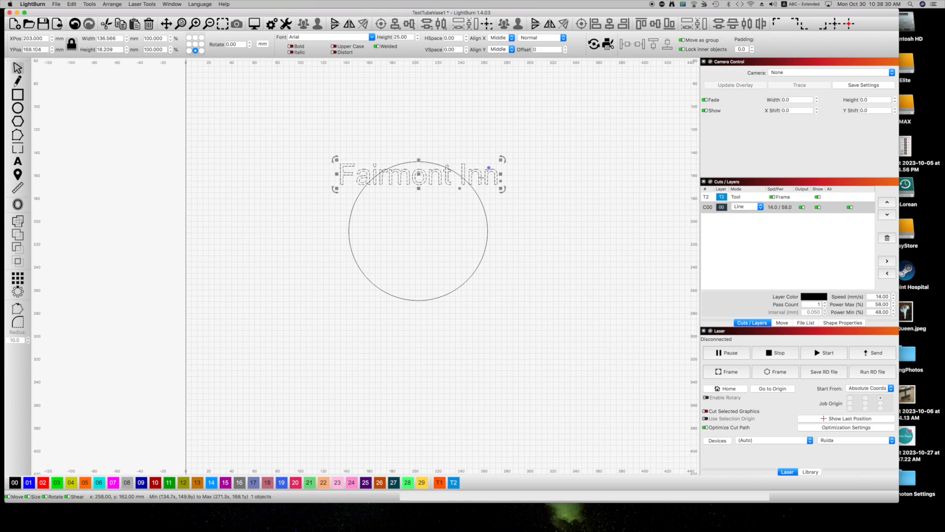
pyautogui.moveTo(484, 170); pyautogui.dragTo(478, 206)
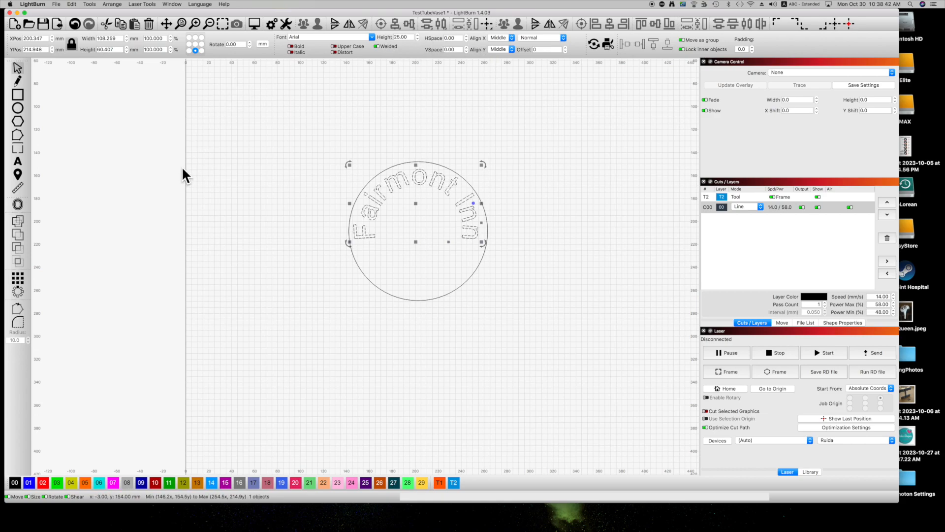
# Step: Delete the circle and the curved "Fairmont Inn" text
pyautogui.moveTo(327, 138); pyautogui.dragTo(532, 327)
pyautogui.press('Delete')
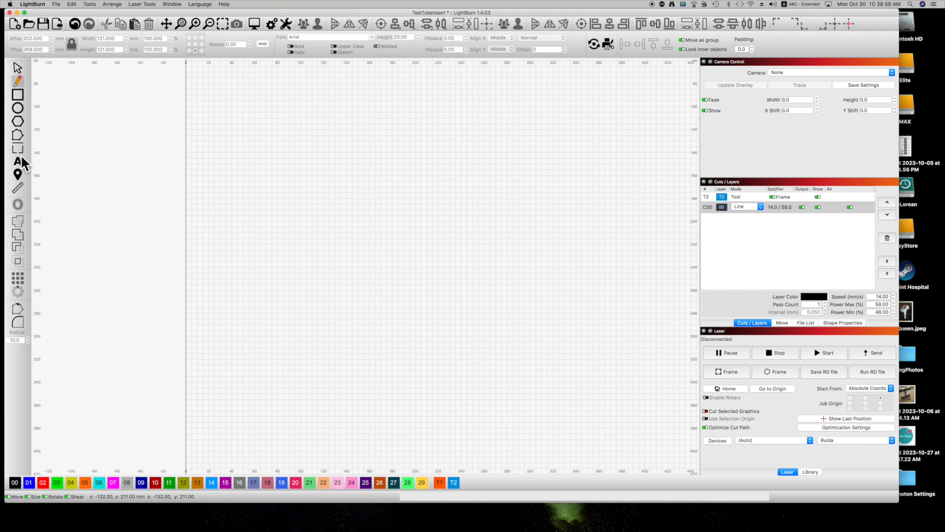
# Step: Draw a rectangle about 41 by 100 mm and an ellipse about 60 by 55 mm to its right
pyautogui.moveTo(375, 171); pyautogui.dragTo(422, 285)
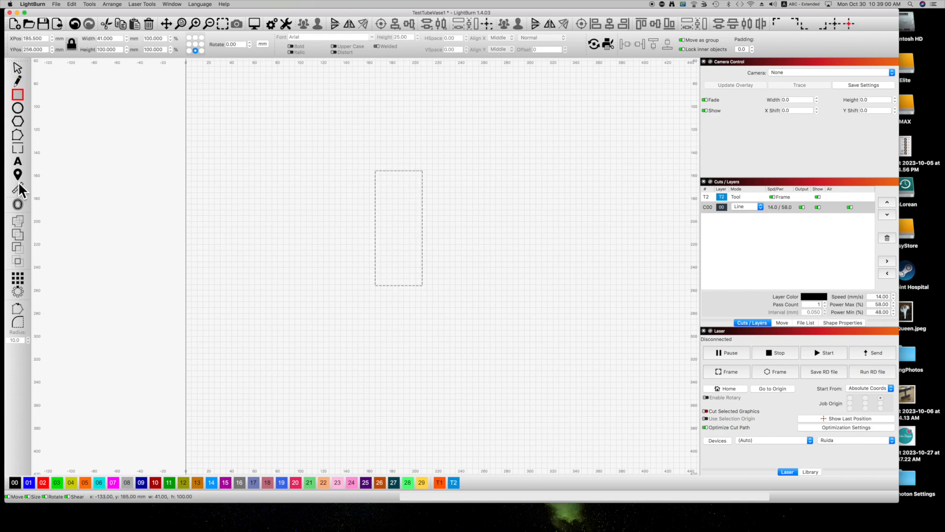
pyautogui.click(17, 107)
pyautogui.moveTo(468, 230); pyautogui.dragTo(521, 268)
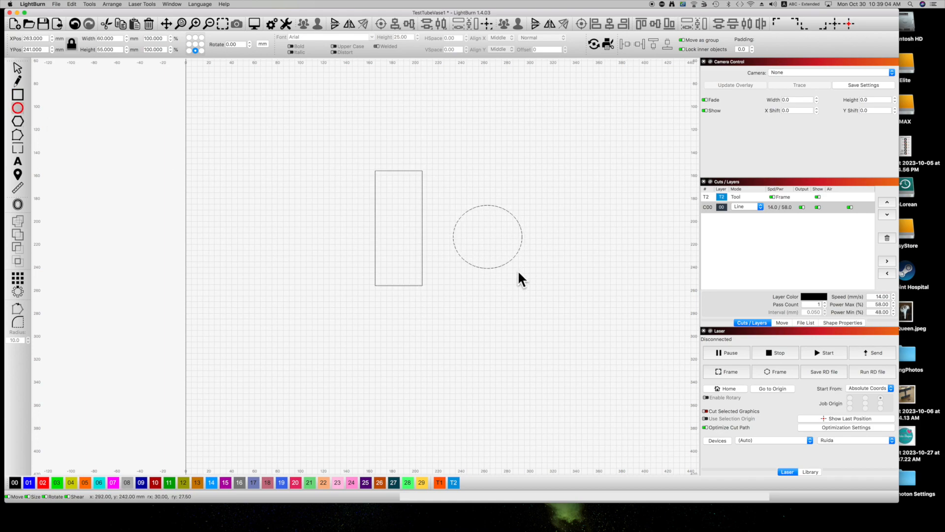
# Step: Move the ellipse so that it overlaps the rectangle's lower-right corner
pyautogui.click(16, 69)
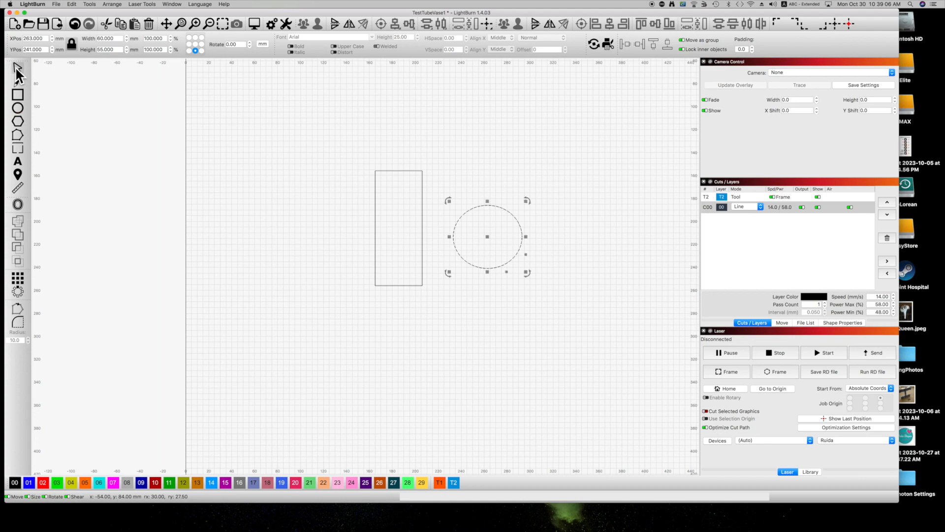
pyautogui.moveTo(491, 237); pyautogui.dragTo(428, 281)
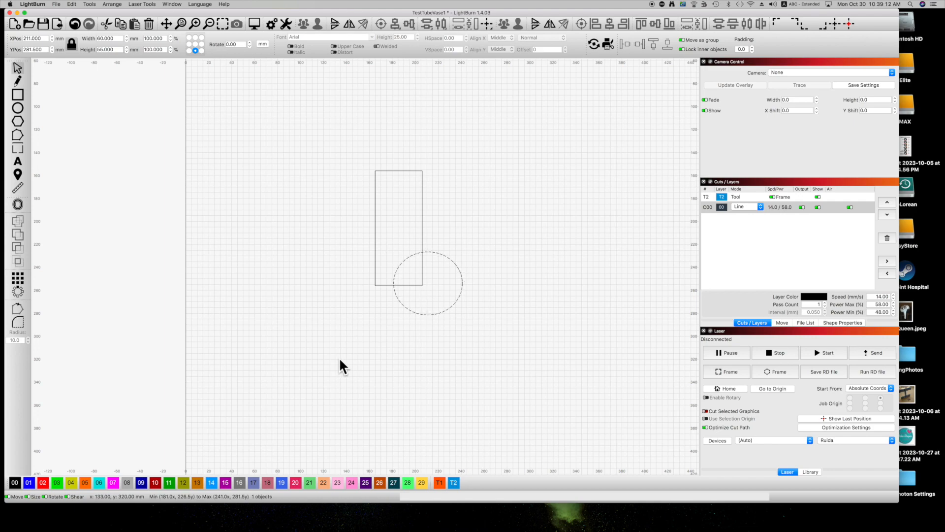
pyautogui.click(412, 345)
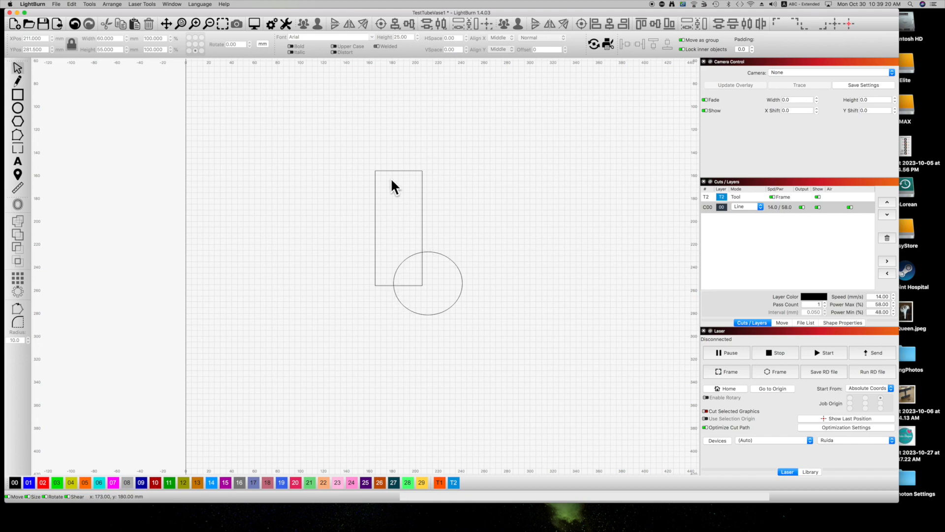
pyautogui.click(398, 297)
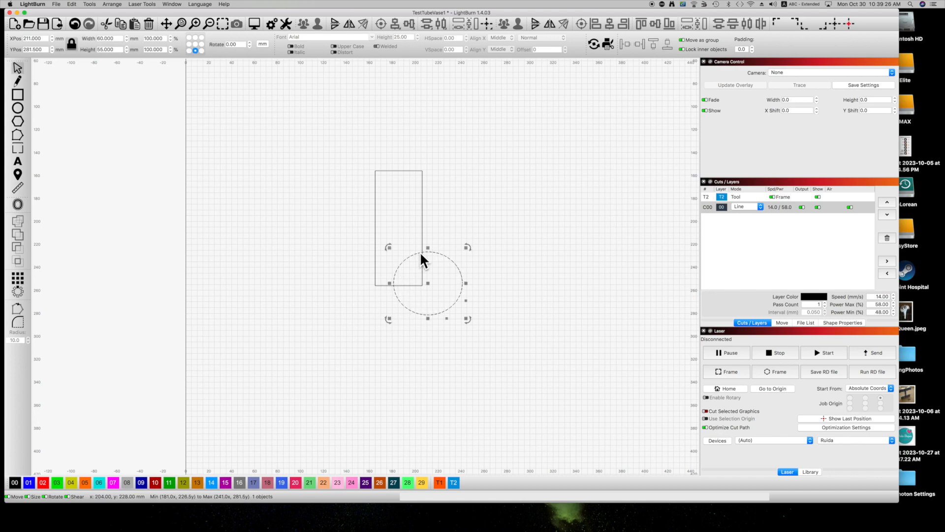
pyautogui.click(369, 315)
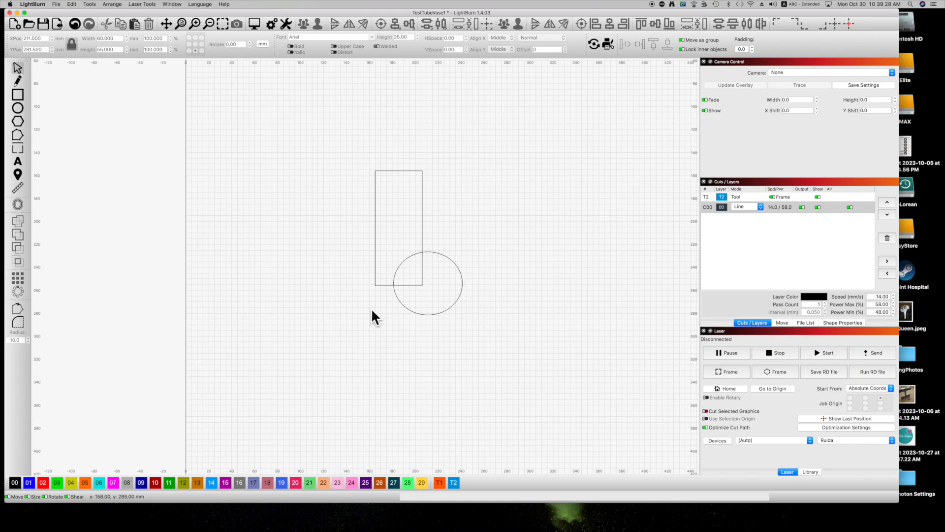
# Step: Subtract the ellipse from the rectangle with a Boolean difference, cutting a concave lower-right corner
pyautogui.click(379, 286)
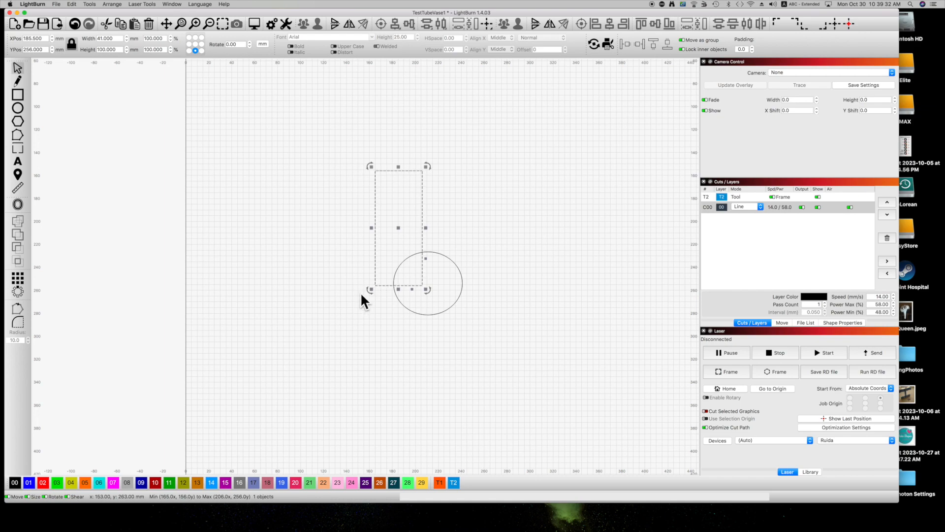
pyautogui.keyDown('shift'); pyautogui.click(408, 305); pyautogui.keyUp('shift')
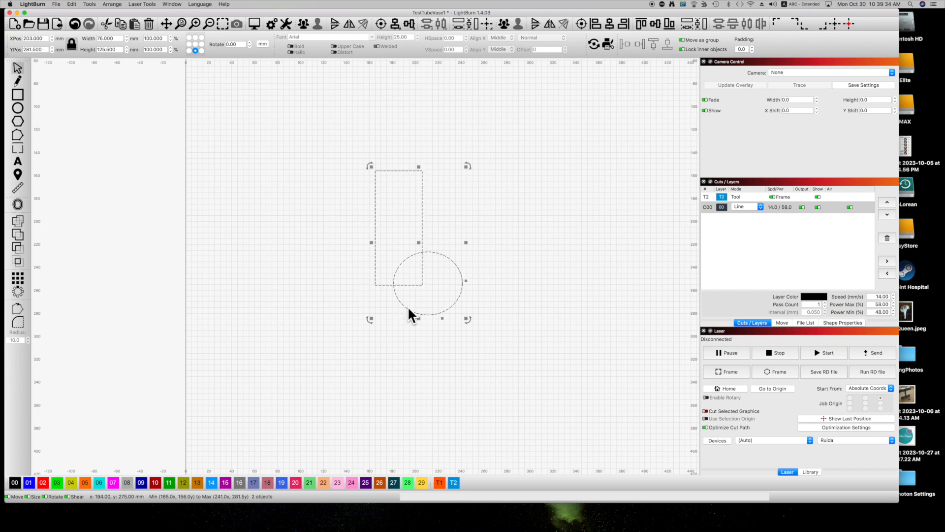
pyautogui.click(16, 247)
pyautogui.click(378, 358)
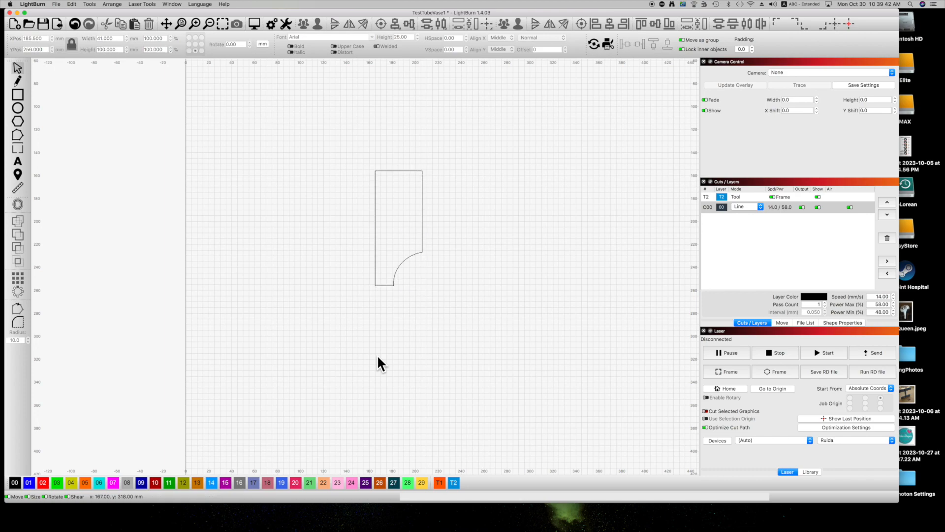
# Step: Undo the Boolean difference and combine the overlapping rectangle and ellipse into one outline with a Boolean union
pyautogui.press('super+z')
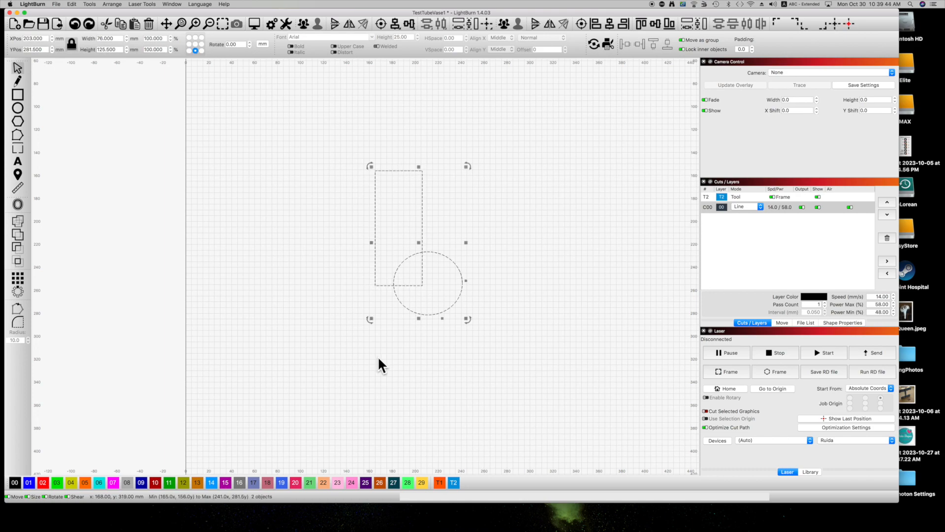
pyautogui.click(330, 303)
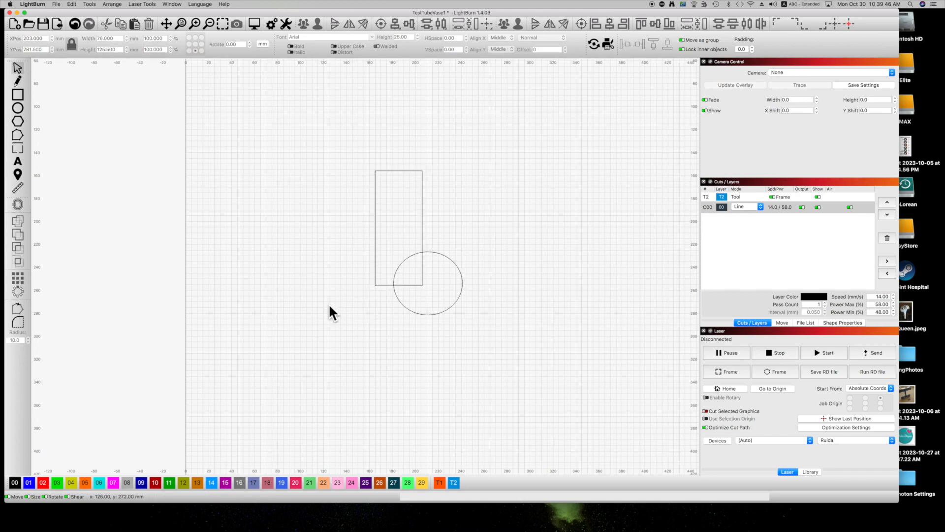
pyautogui.click(400, 302)
pyautogui.keyDown('shift'); pyautogui.click(375, 286); pyautogui.keyUp('shift')
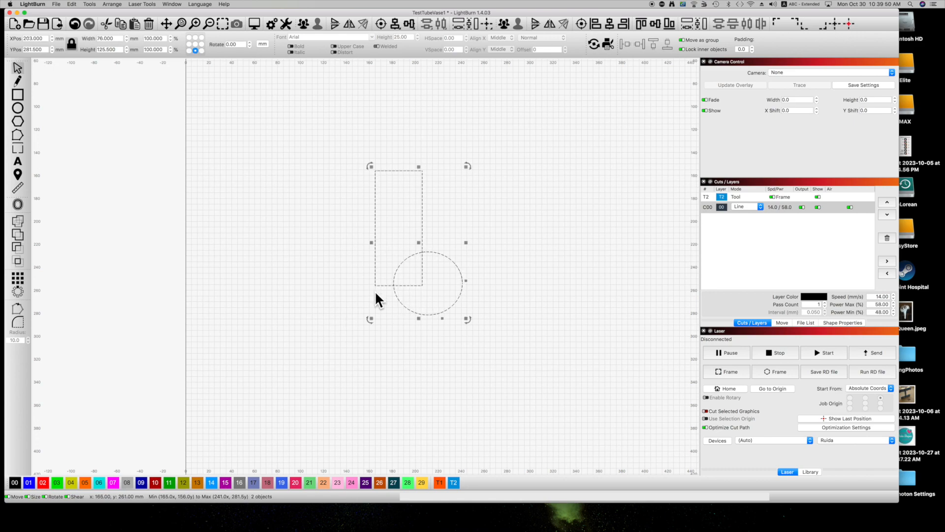
pyautogui.click(20, 218)
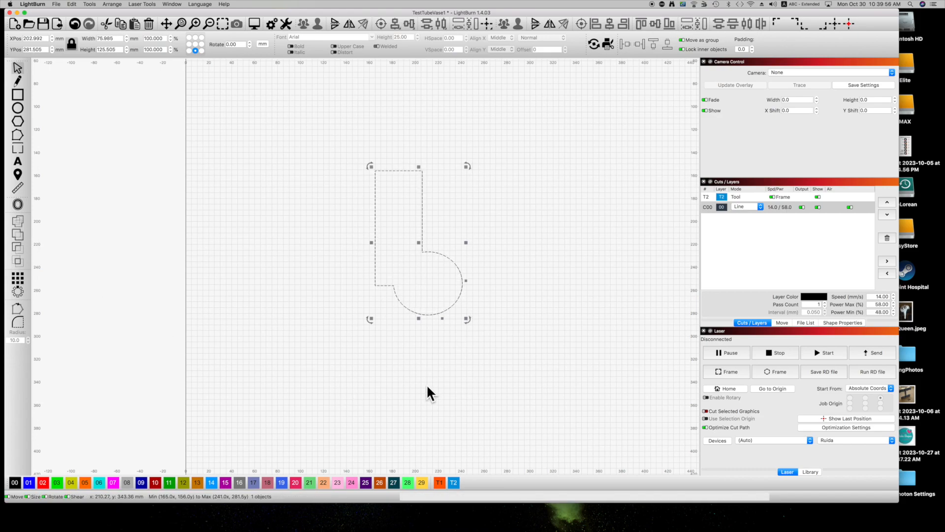
# Step: Undo the Boolean union and delete the ellipse, keeping the rectangle
pyautogui.press('super+z')
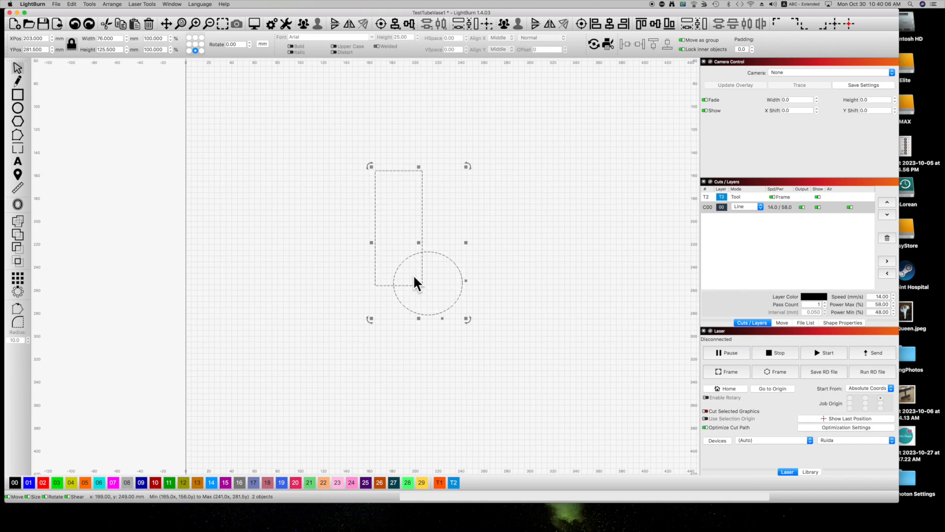
pyautogui.click(449, 358)
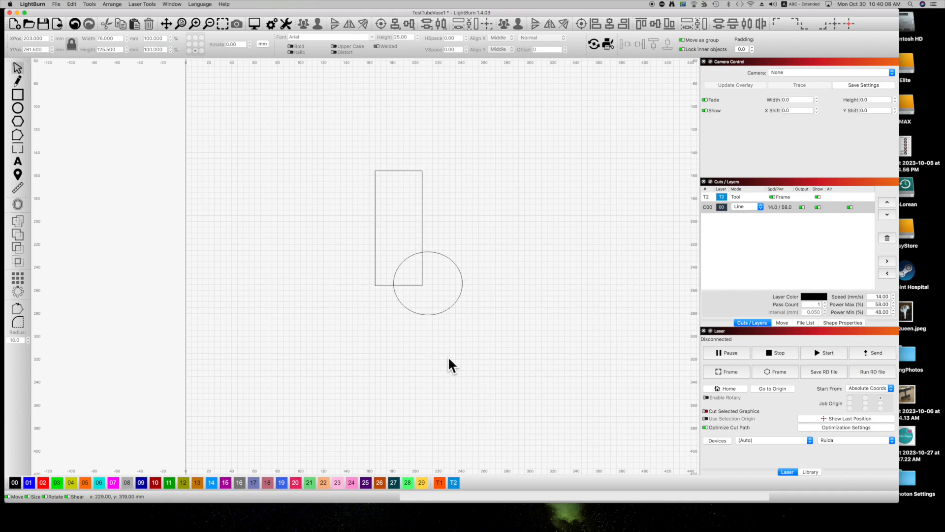
pyautogui.click(430, 314)
pyautogui.press('Delete')
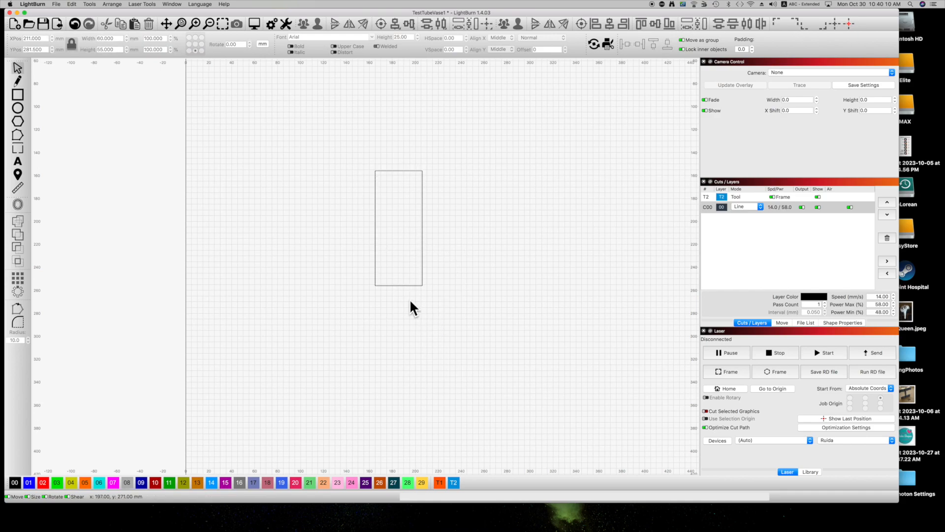
# Step: Try several corner radii on the rectangle through its shape properties and return the corner radius to 0
pyautogui.click(398, 287)
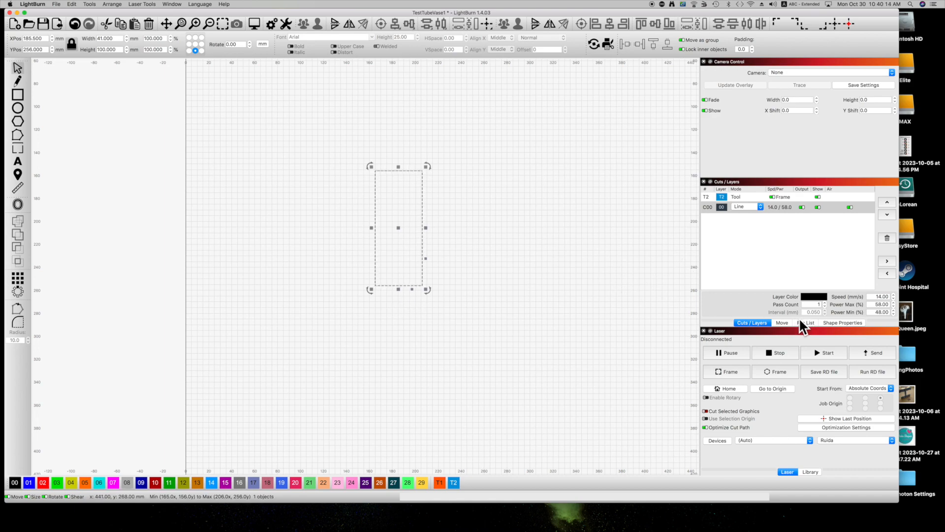
pyautogui.click(846, 323)
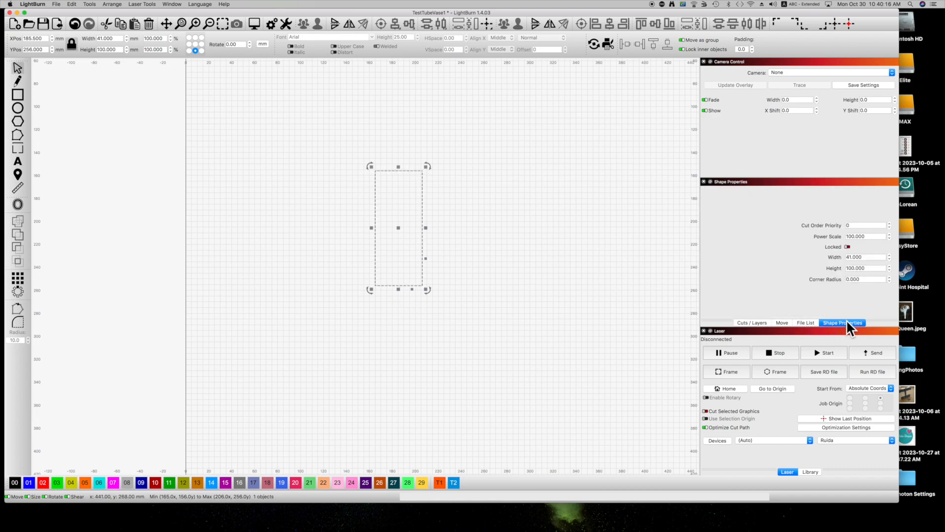
pyautogui.click(890, 277)
pyautogui.click(889, 277)
pyautogui.click(889, 277)
pyautogui.click(889, 278)
pyautogui.click(889, 277)
pyautogui.click(889, 278)
pyautogui.click(890, 280)
pyautogui.click(890, 280)
pyautogui.click(889, 277)
pyautogui.click(889, 281)
pyautogui.click(889, 280)
pyautogui.click(888, 281)
pyautogui.click(889, 280)
pyautogui.click(888, 280)
pyautogui.click(889, 277)
pyautogui.click(889, 277)
pyautogui.click(890, 277)
pyautogui.click(889, 277)
pyautogui.click(889, 278)
pyautogui.click(889, 277)
pyautogui.click(889, 277)
pyautogui.click(890, 277)
pyautogui.click(890, 277)
pyautogui.click(889, 277)
# Step: Round only the rectangle's lower-right and upper-left corners with a 10 mm radius
pyautogui.click(16, 310)
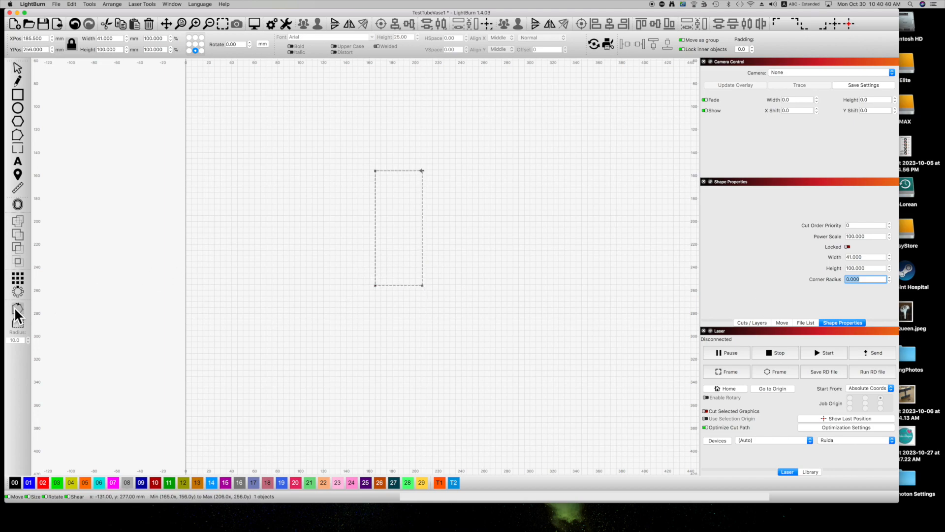
pyautogui.click(19, 322)
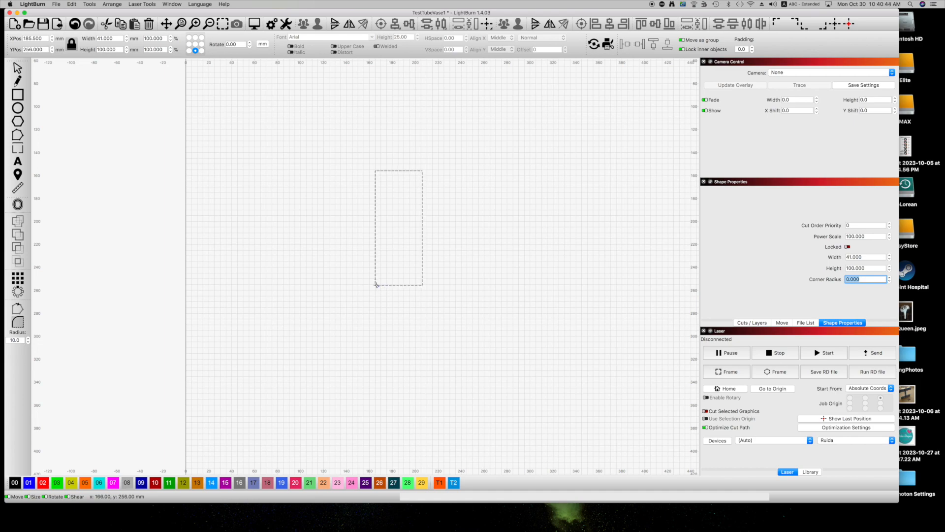
pyautogui.click(422, 285)
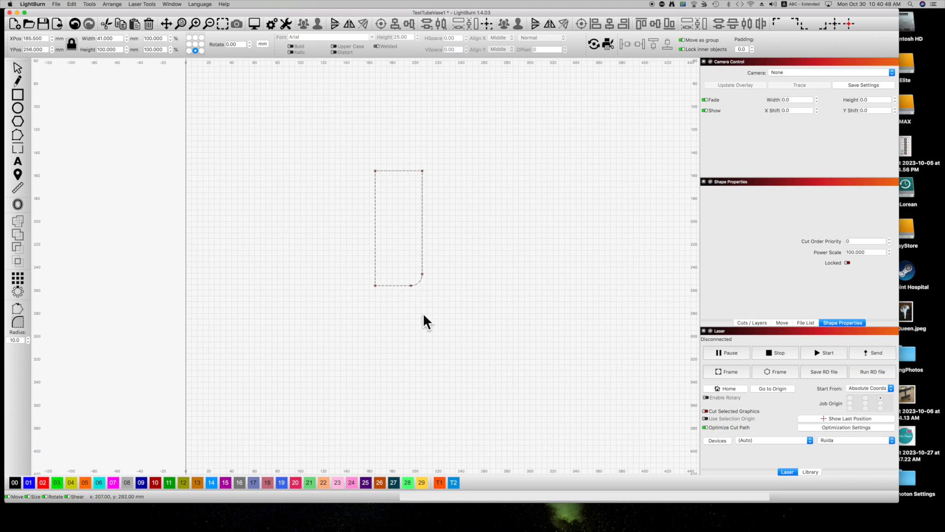
pyautogui.click(375, 171)
pyautogui.click(21, 68)
pyautogui.click(509, 215)
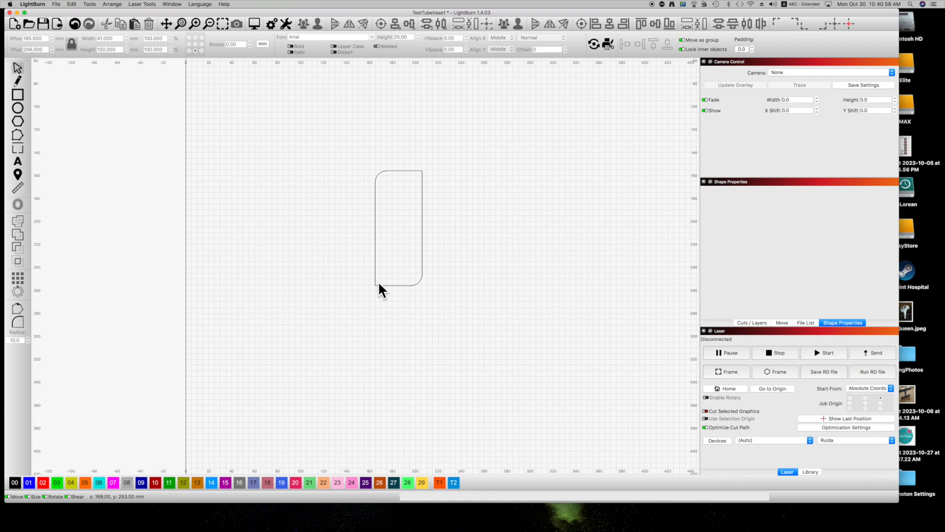
# Step: Edit the shape's nodes, pulling a handle at the upper-left corner and smoothing the upper corner nodes into curves
pyautogui.click(374, 257)
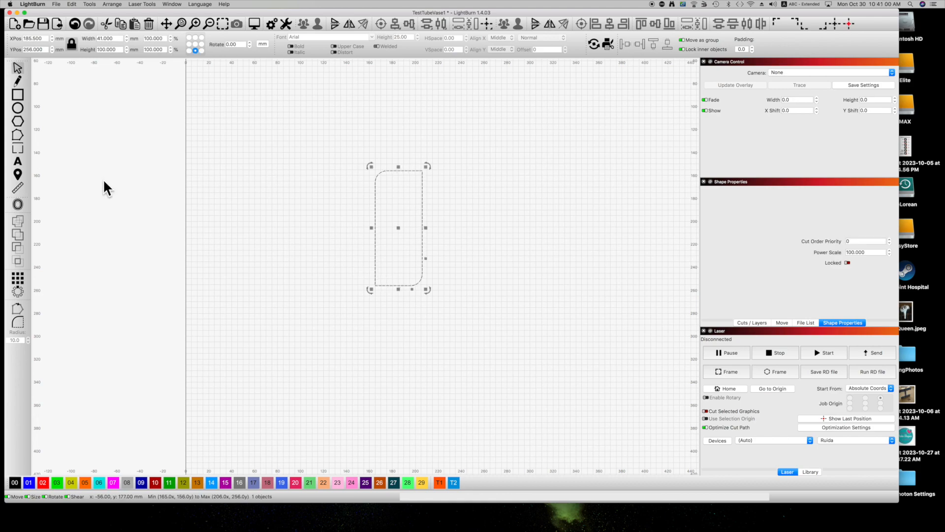
pyautogui.click(16, 132)
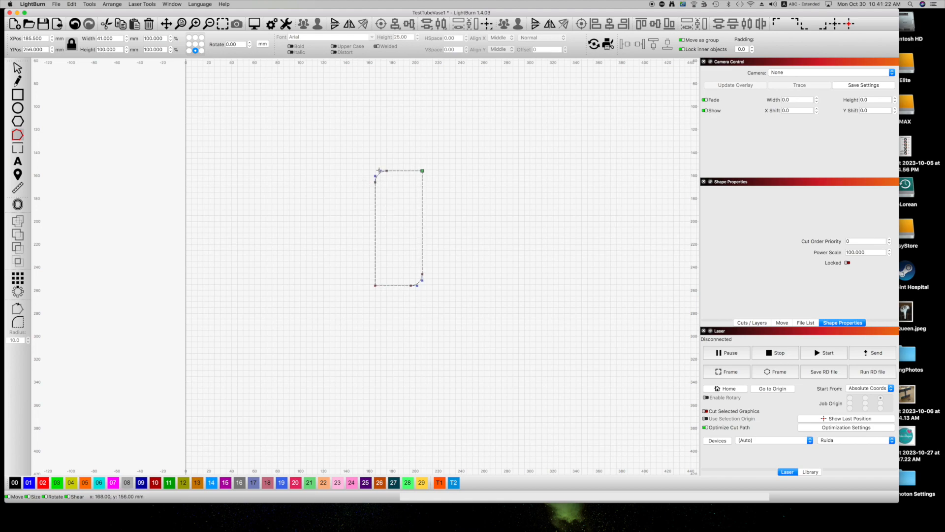
pyautogui.moveTo(379, 170); pyautogui.dragTo(374, 145)
pyautogui.press('s')
pyautogui.press('s')
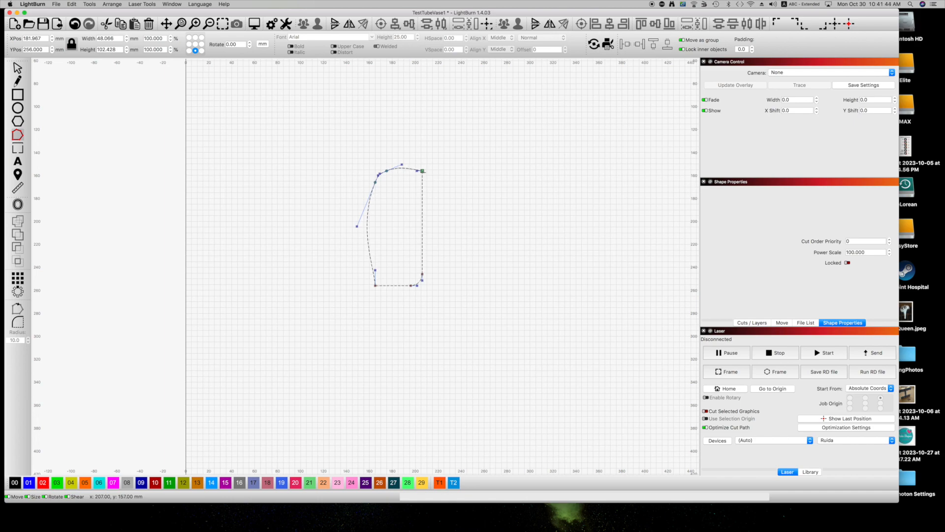
pyautogui.press('s')
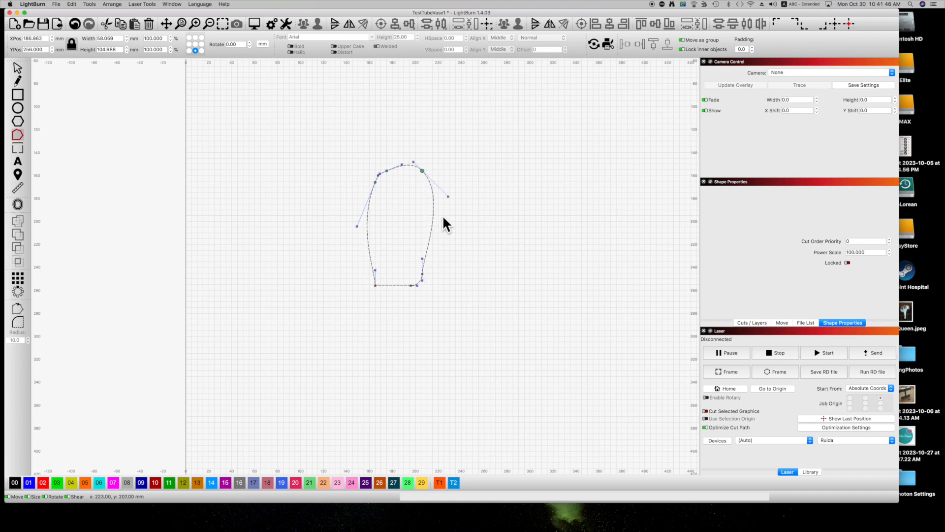
# Step: Undo the node smoothing and handle edits on the partly rounded rectangle
pyautogui.press('super+z')
pyautogui.press('super+z')
pyautogui.press('super+z')
pyautogui.press('super+z')
pyautogui.press('super+z')
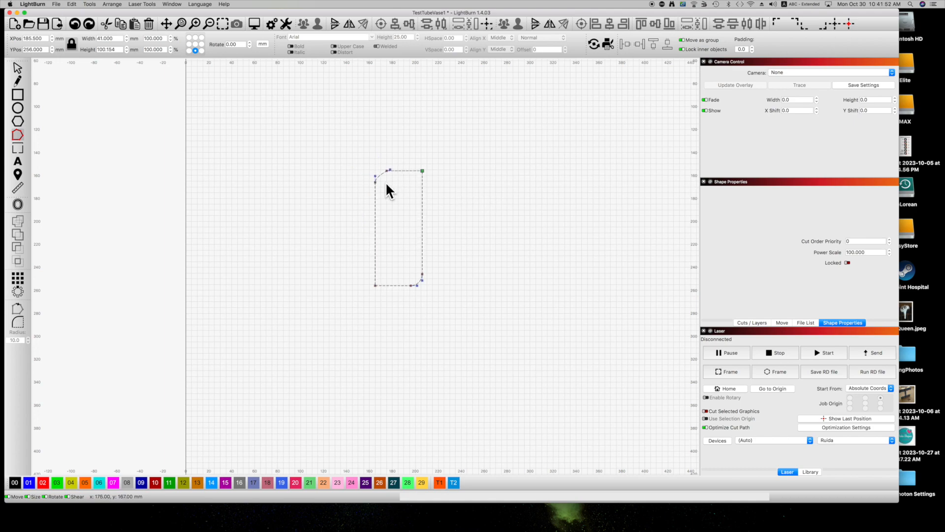
pyautogui.press('super+z')
# Step: Try converting a segment to a straight line and deleting parts of the outline, undoing the deletions
pyautogui.press('l')
pyautogui.press('d')
pyautogui.press('super+z')
pyautogui.press('d')
pyautogui.press('super+z')
# Step: Try converting the left edge to a curve and bending it outward, and undo the edits back to the plain rectangle
pyautogui.press('c')
pyautogui.moveTo(376, 235)
pyautogui.mouseDown()
pyautogui.moveTo(351, 235)
pyautogui.moveTo(392, 239)
pyautogui.moveTo(359, 231)
pyautogui.mouseUp()
pyautogui.press('super+z')
pyautogui.click(386, 230)
pyautogui.click(385, 231)
pyautogui.press('super+z')
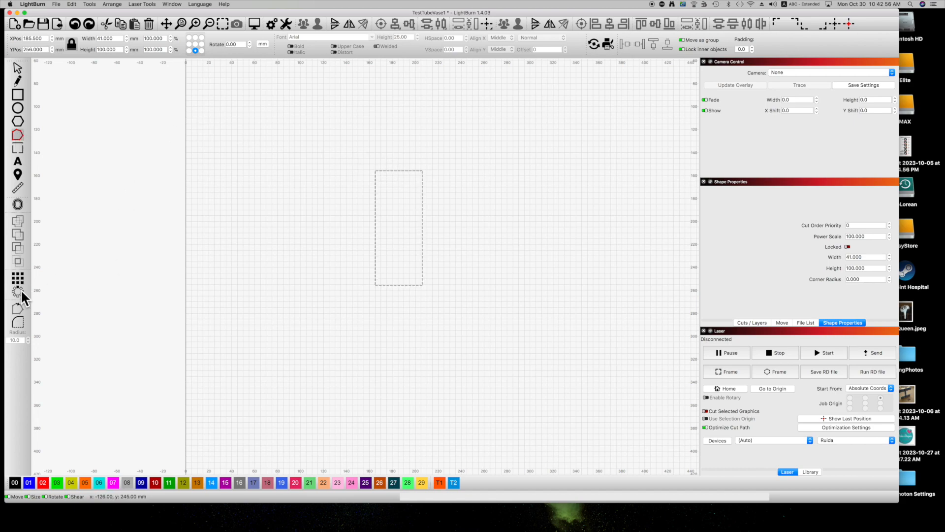
# Step: Round the upper-left corner with a 10 mm radius and reshape that curve by moving its lower node and handle
pyautogui.click(375, 170)
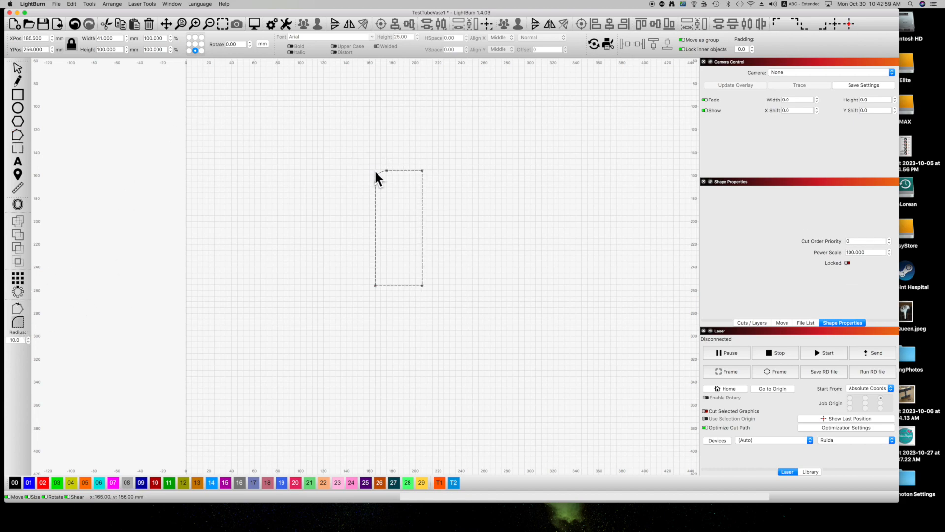
pyautogui.click(18, 133)
pyautogui.moveTo(375, 182); pyautogui.dragTo(385, 207)
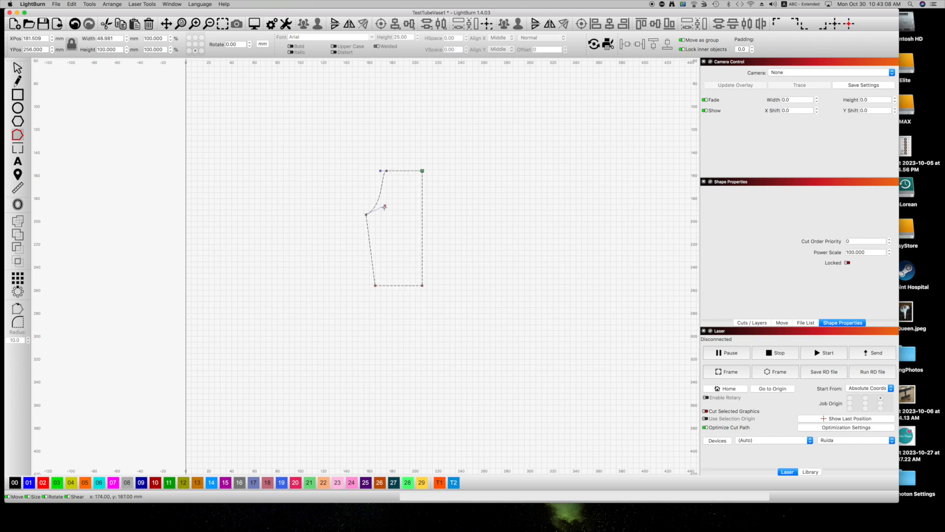
# Step: Adjust the left node's handles and bend the lower left edge outward into a curve
pyautogui.moveTo(384, 206); pyautogui.dragTo(365, 190)
pyautogui.moveTo(368, 231); pyautogui.dragTo(376, 230)
pyautogui.moveTo(376, 230)
pyautogui.mouseDown()
pyautogui.moveTo(361, 235)
pyautogui.moveTo(379, 238)
pyautogui.moveTo(370, 231)
pyautogui.mouseUp()
pyautogui.moveTo(366, 214); pyautogui.dragTo(343, 230)
# Step: Stretch the left node's handles to exaggerate the S-curve, smooth the node, and swing its lower handle to a steeper angle
pyautogui.scroll(5, 359, 215)
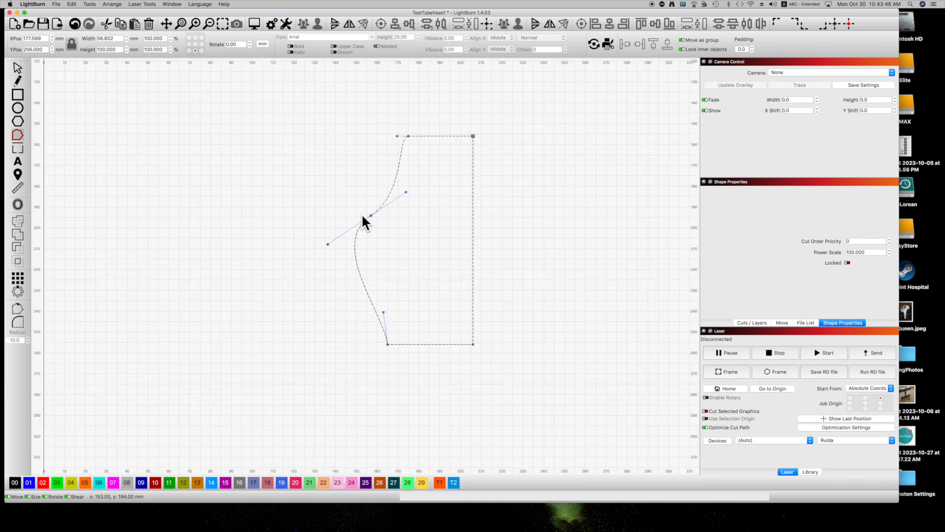
pyautogui.moveTo(313, 257); pyautogui.dragTo(257, 260)
pyautogui.moveTo(435, 193); pyautogui.dragTo(461, 174)
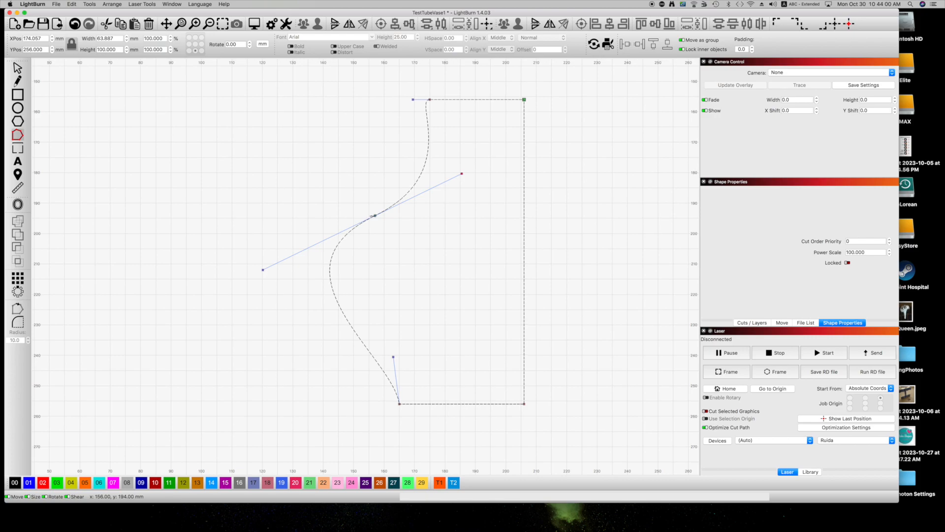
pyautogui.press('s')
pyautogui.moveTo(361, 305); pyautogui.dragTo(331, 289)
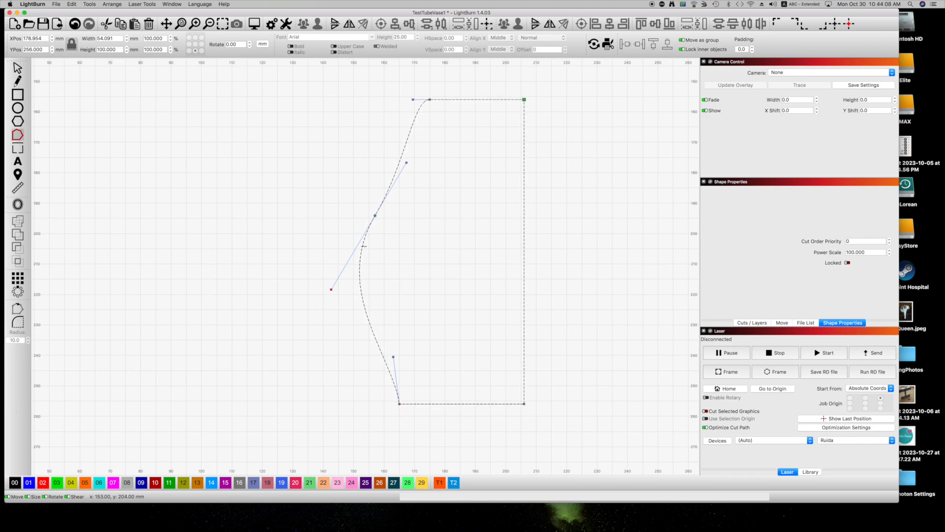
# Step: Convert both curved left-side segments to straight lines and move their shared node up near the top edge
pyautogui.press('l')
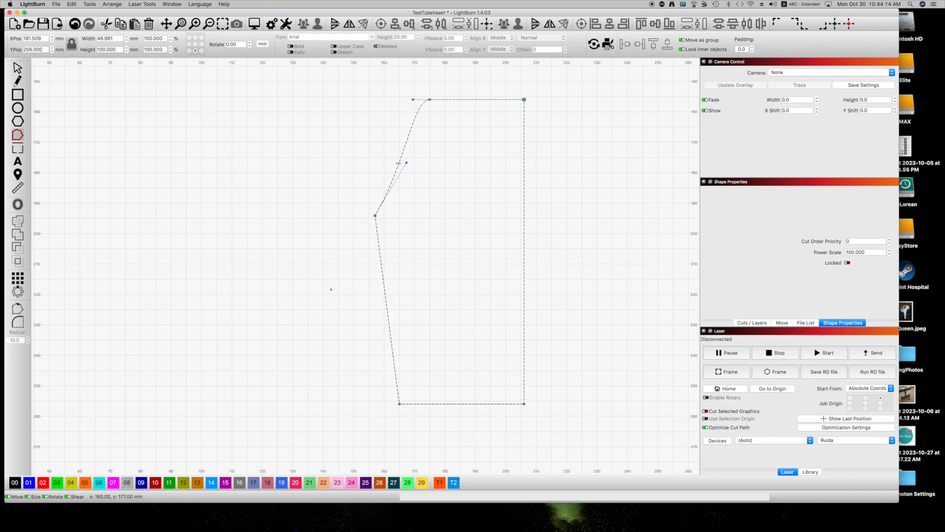
pyautogui.press('l')
pyautogui.moveTo(375, 215); pyautogui.dragTo(386, 104)
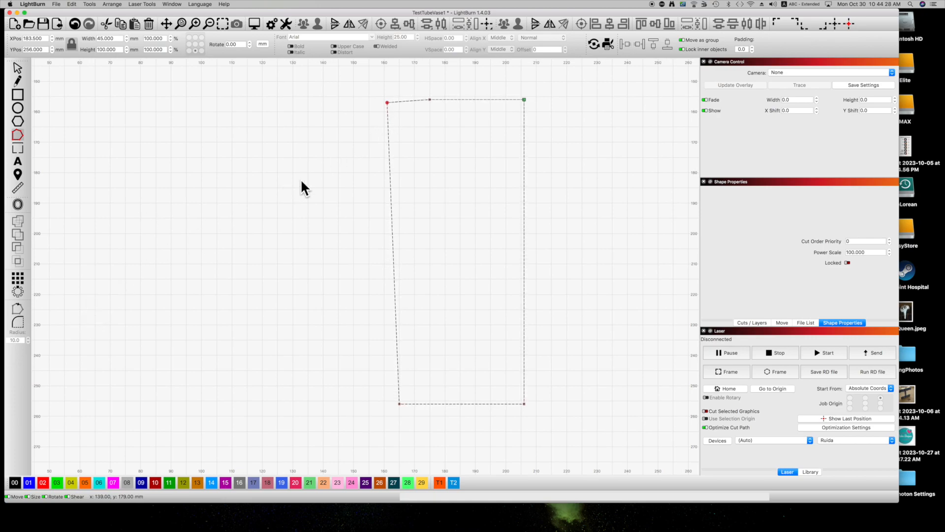
# Step: Leave node editing and delete the reshaped rectangle
pyautogui.scroll(-1, 298, 195)
pyautogui.scroll(-5, 297, 195)
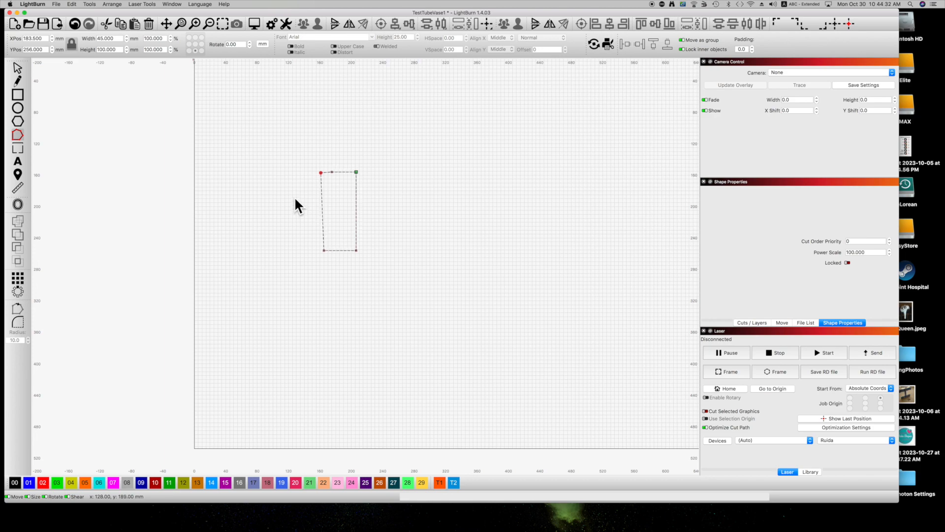
pyautogui.click(21, 68)
pyautogui.press('Delete')
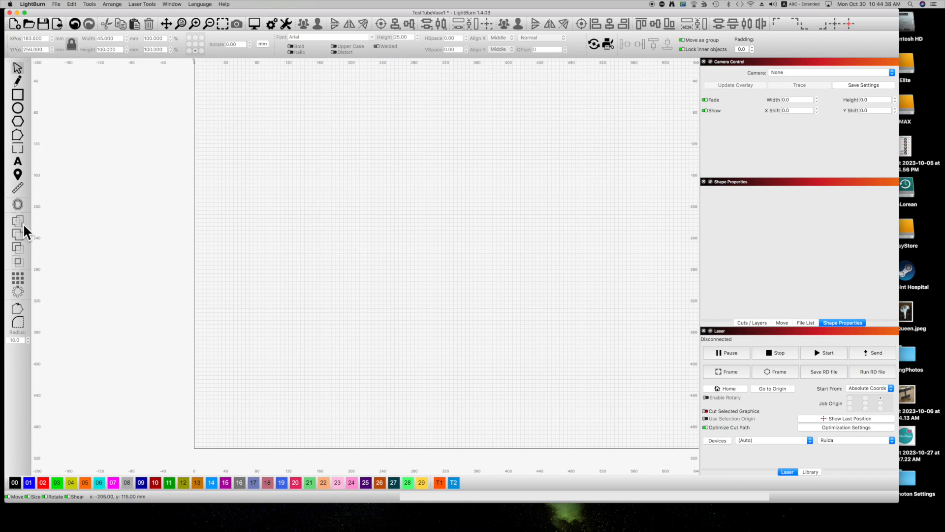
# Step: Draw a circle 14 mm in diameter and start a grid array from it, keeping the dialog clear of the circle
pyautogui.click(20, 107)
pyautogui.moveTo(305, 182)
pyautogui.mouseDown()
pyautogui.moveTo(323, 205)
pyautogui.moveTo(316, 193)
pyautogui.mouseUp()
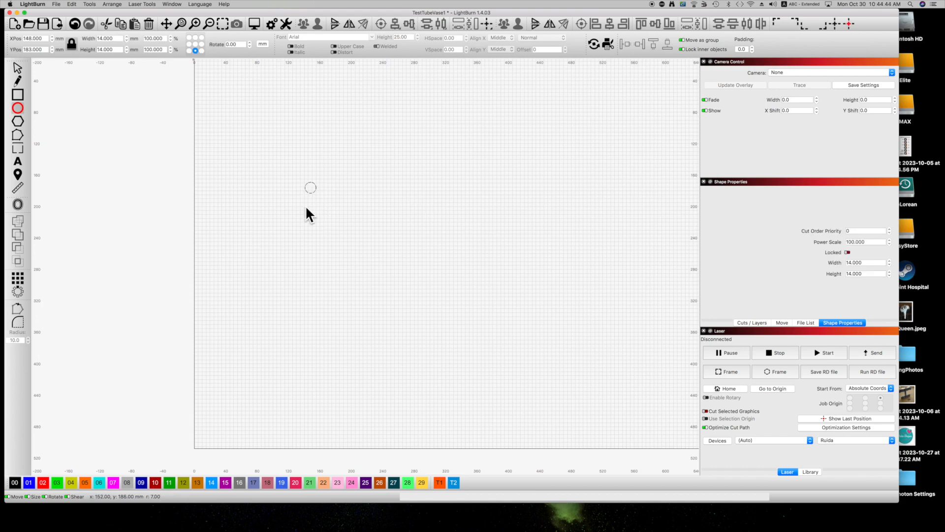
pyautogui.click(17, 278)
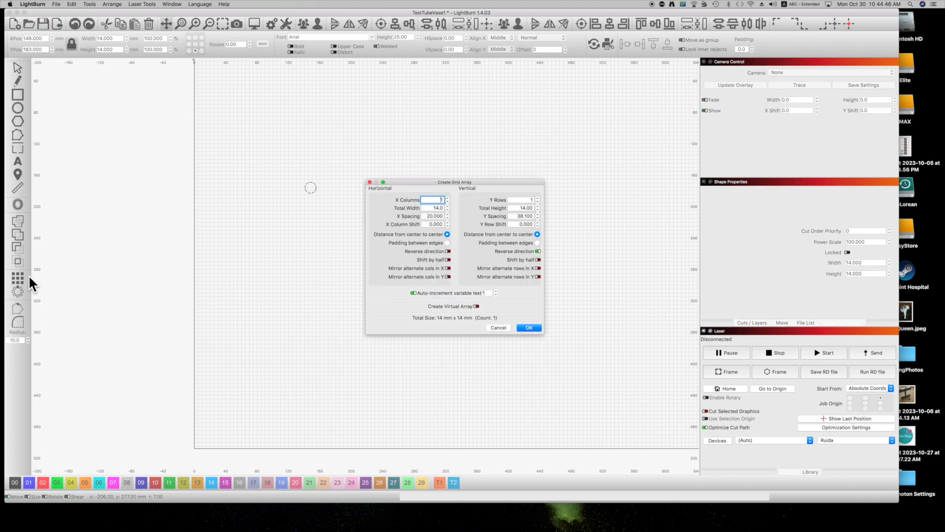
pyautogui.moveTo(412, 181); pyautogui.dragTo(389, 234)
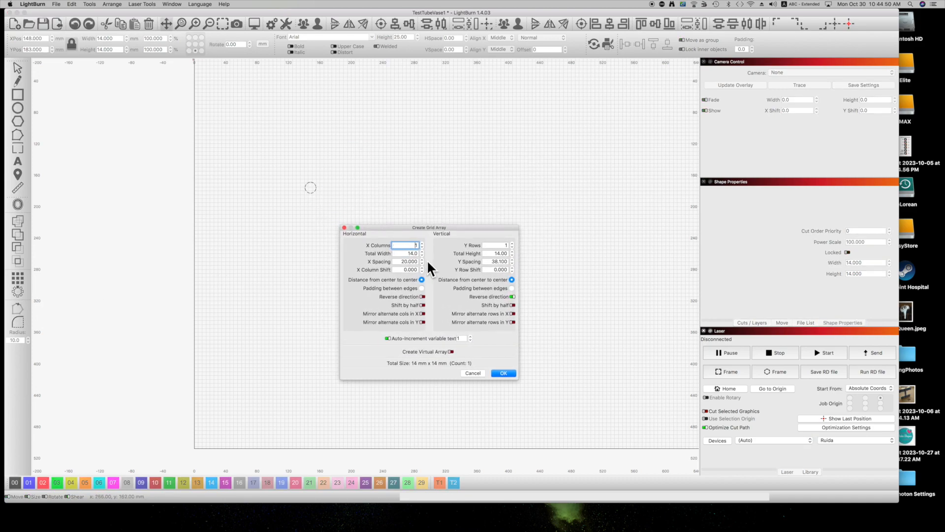
# Step: Set the grid array of the circle to 9 columns
pyautogui.click(423, 243)
pyautogui.click(423, 243)
pyautogui.click(423, 243)
pyautogui.click(423, 243)
pyautogui.click(422, 242)
pyautogui.click(421, 242)
pyautogui.click(421, 242)
pyautogui.click(421, 242)
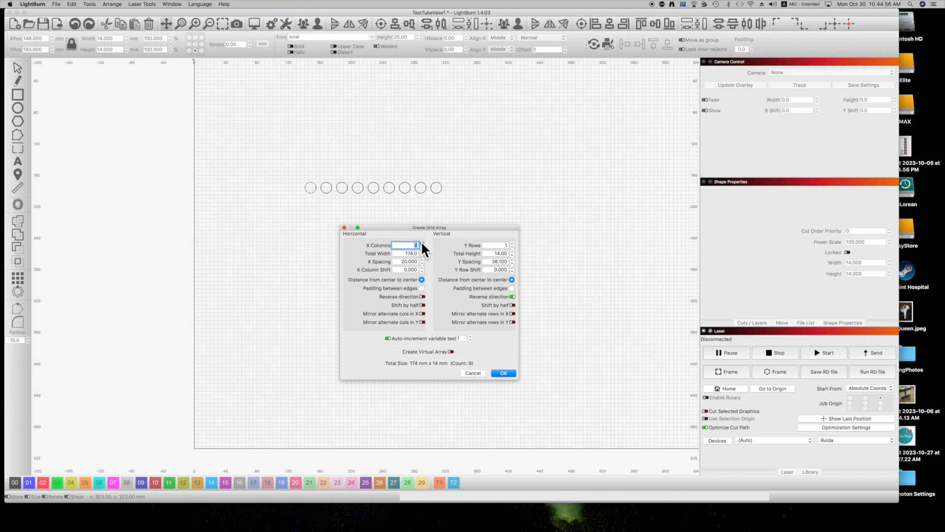
# Step: Set the grid array to 5 rows with a vertical spacing of 20 mm
pyautogui.click(512, 243)
pyautogui.click(512, 243)
pyautogui.click(512, 244)
pyautogui.click(512, 243)
pyautogui.moveTo(483, 227); pyautogui.dragTo(600, 176)
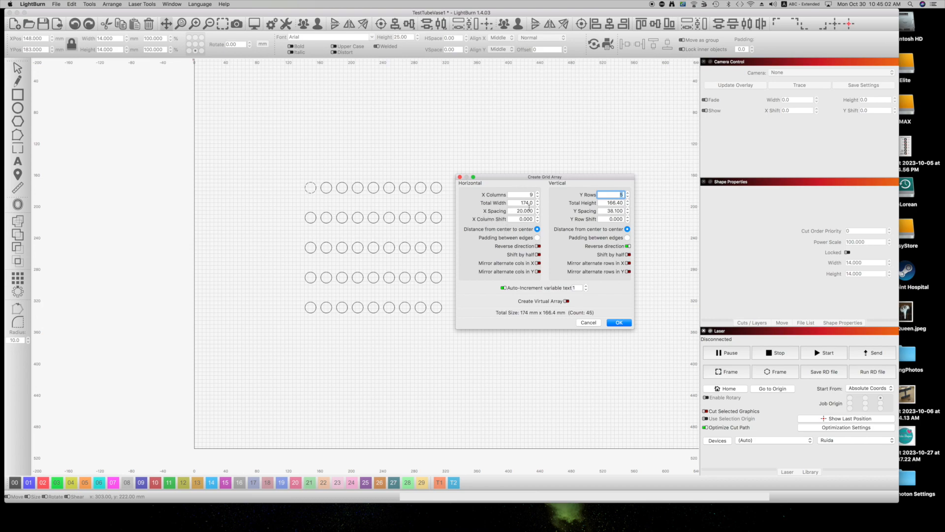
pyautogui.doubleClick(619, 211)
pyautogui.write('20')
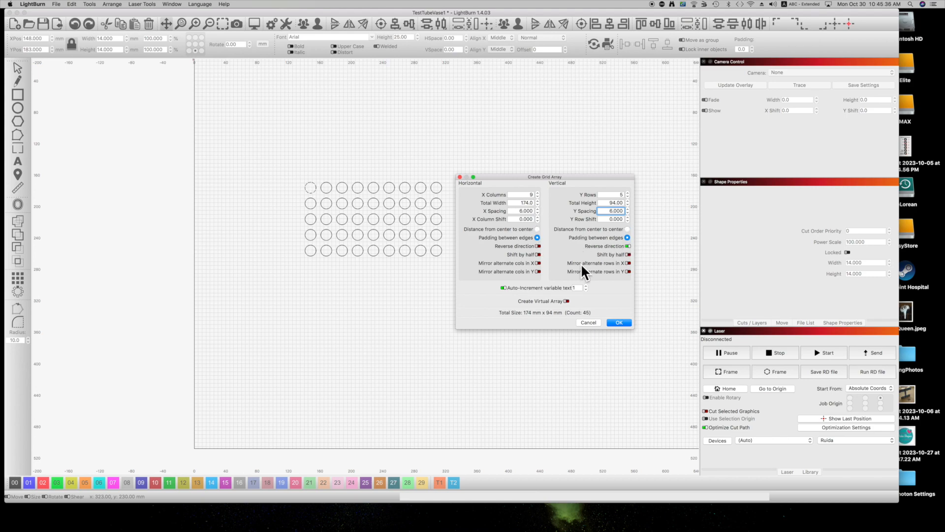
# Step: Increase the grid array's horizontal padding between edges to 20 mm
pyautogui.click(537, 209)
pyautogui.click(537, 209)
pyautogui.click(537, 208)
pyautogui.click(537, 209)
pyautogui.click(537, 209)
pyautogui.click(537, 209)
pyautogui.click(537, 209)
pyautogui.click(537, 209)
pyautogui.click(537, 209)
pyautogui.click(537, 209)
pyautogui.click(537, 209)
pyautogui.click(538, 209)
pyautogui.click(538, 209)
pyautogui.click(537, 209)
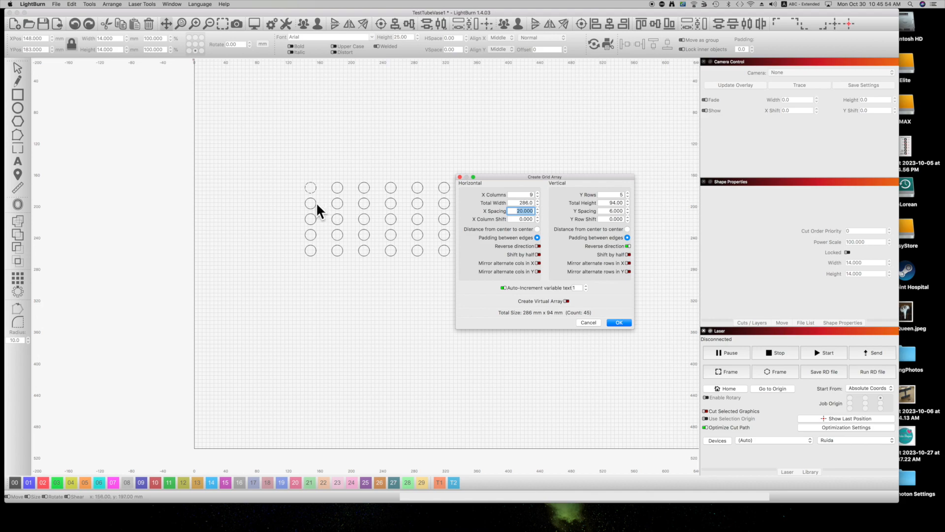
# Step: Cancel the grid array and delete the 14 mm circle from the workspace
pyautogui.click(587, 320)
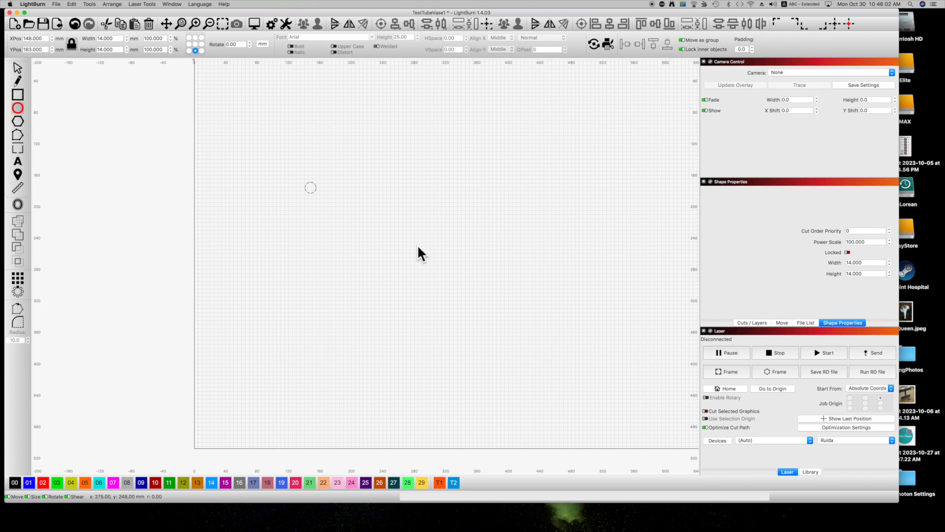
pyautogui.press('Delete')
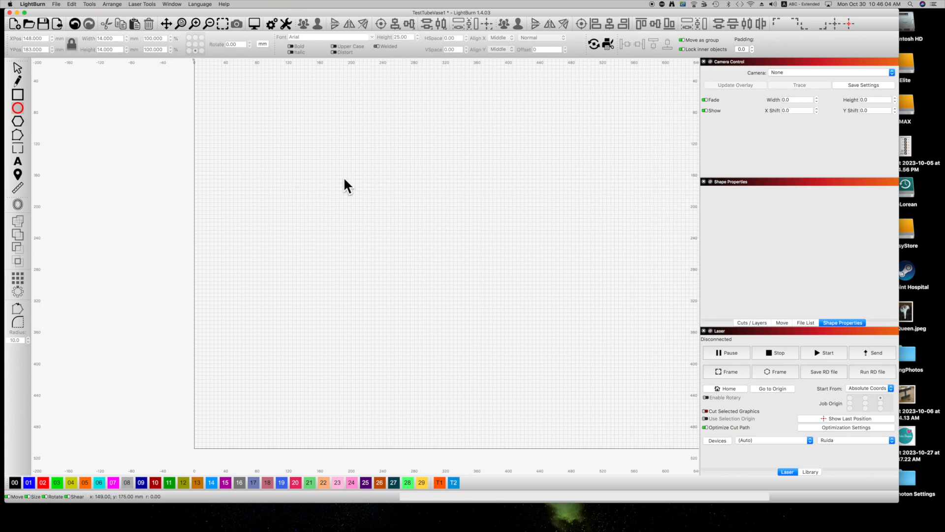
# Step: Draw a circle about 163 mm in diameter with a 6 by 21 mm upright rectangle just inside its upper edge
pyautogui.moveTo(374, 148); pyautogui.dragTo(496, 276)
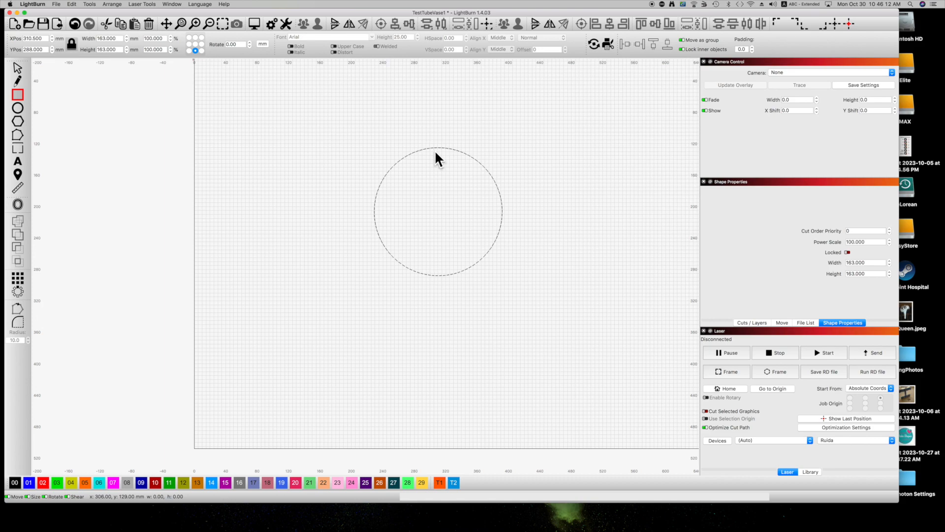
pyautogui.moveTo(438, 161); pyautogui.dragTo(439, 166)
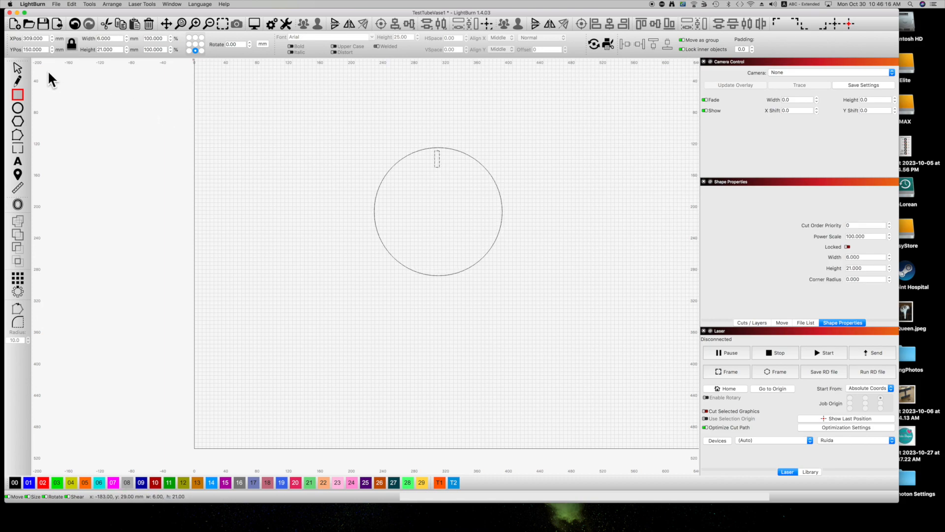
pyautogui.click(18, 68)
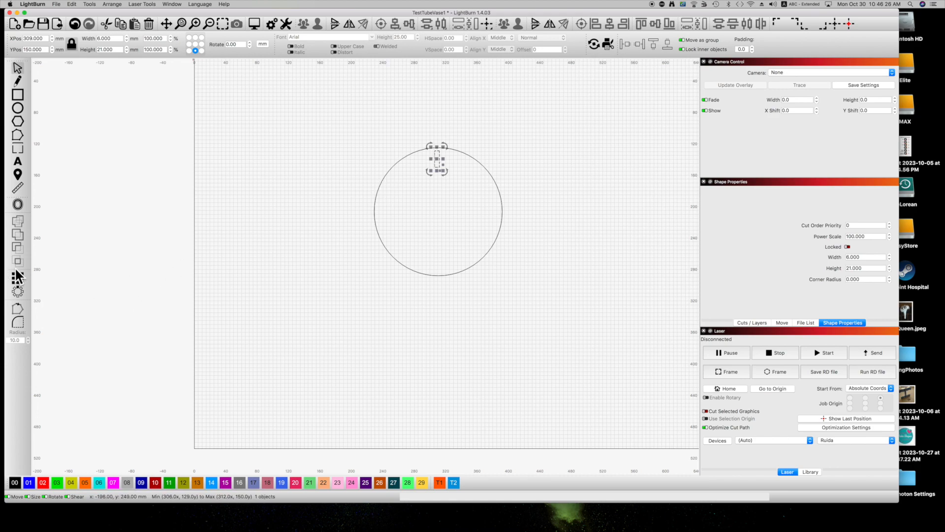
# Step: Start a circular array of the small rectangle with 12 copies, keeping the dialog clear of the circle
pyautogui.click(18, 291)
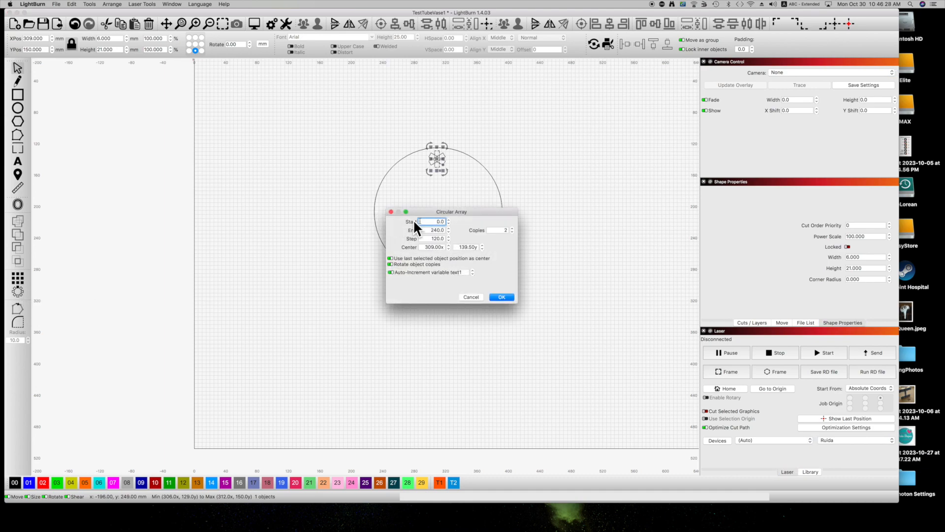
pyautogui.moveTo(457, 211); pyautogui.dragTo(577, 153)
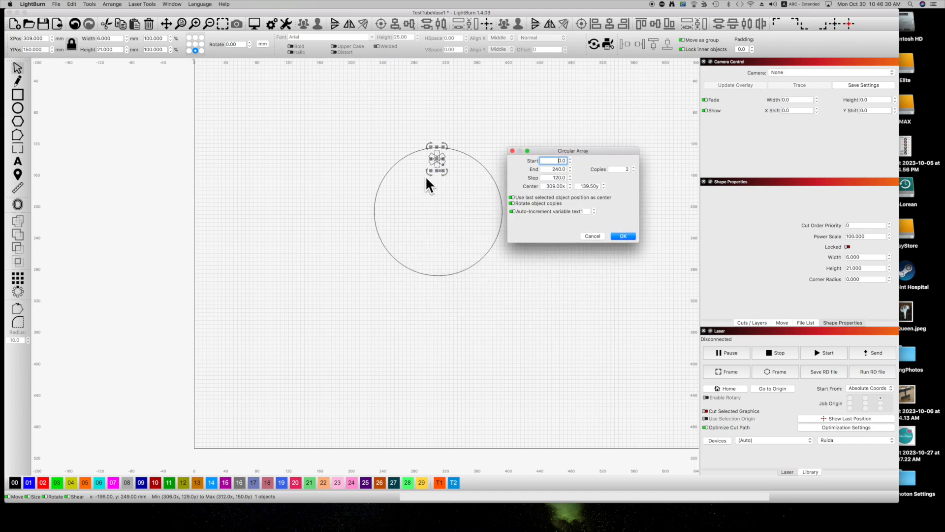
pyautogui.click(634, 166)
pyautogui.click(634, 166)
pyautogui.click(633, 167)
pyautogui.click(634, 166)
pyautogui.click(633, 166)
pyautogui.click(634, 166)
pyautogui.click(634, 167)
pyautogui.click(634, 166)
pyautogui.click(633, 166)
pyautogui.click(634, 166)
# Step: Move the circular array's center to X 312 and Y 170.5
pyautogui.click(604, 182)
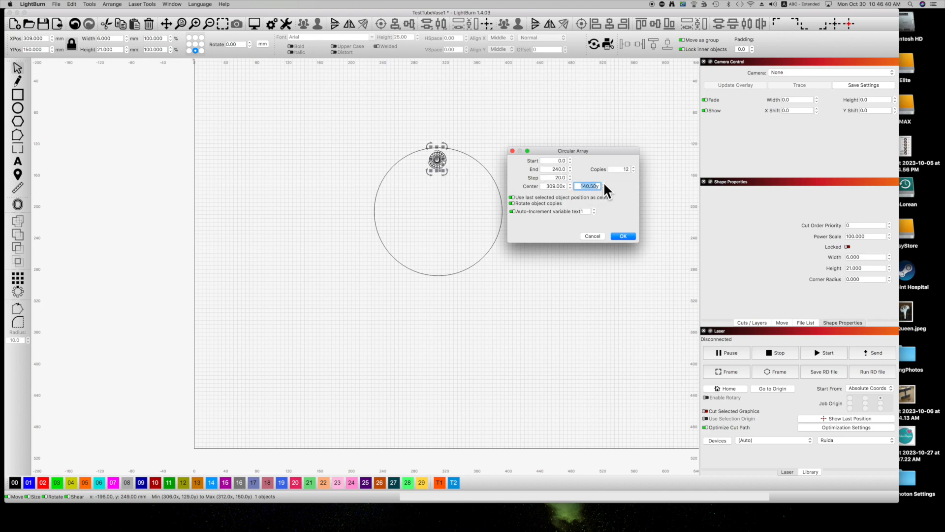
pyautogui.click(604, 182)
pyautogui.click(603, 181)
pyautogui.click(604, 182)
pyautogui.click(604, 182)
pyautogui.click(604, 182)
pyautogui.moveTo(603, 181); pyautogui.dragTo(604, 182)
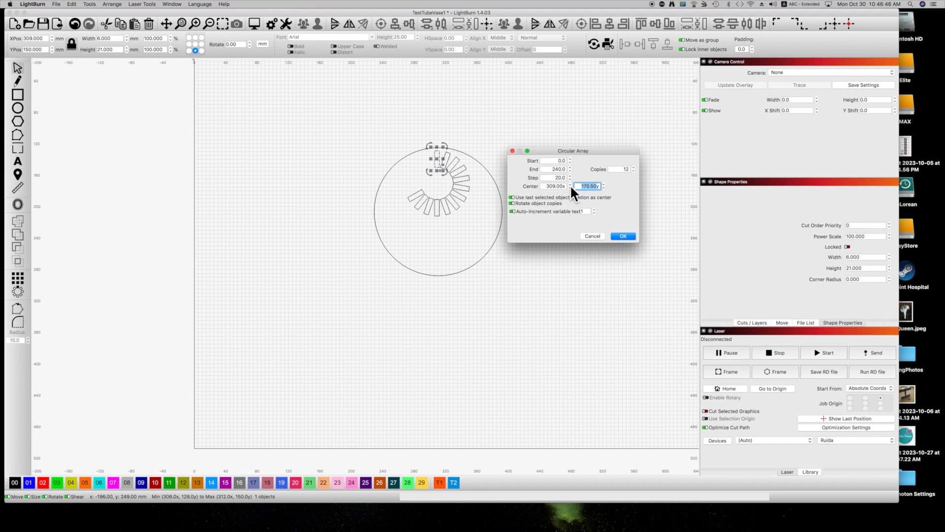
pyautogui.click(570, 184)
pyautogui.click(570, 183)
pyautogui.click(570, 184)
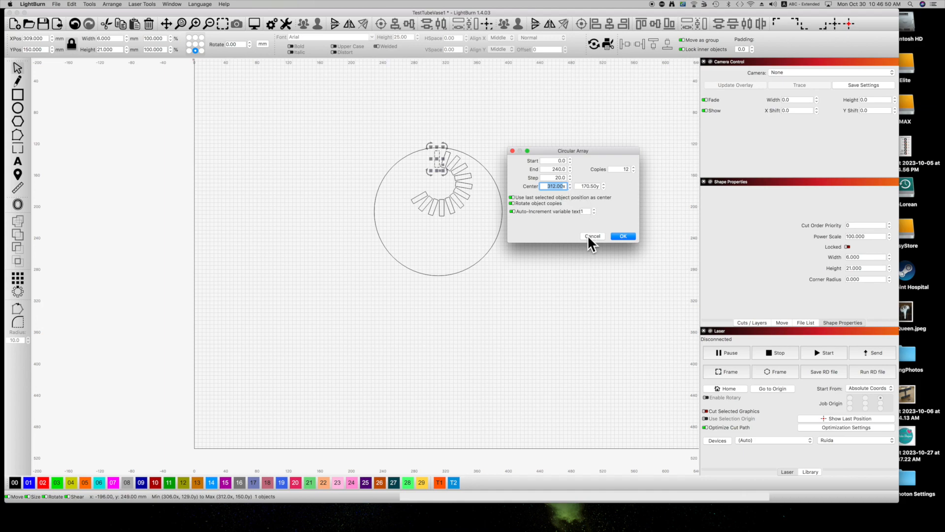
# Step: Set the circular array's end angle to 360 degrees, then cancel the array
pyautogui.doubleClick(566, 169)
pyautogui.write('360')
pyautogui.press('Tab')
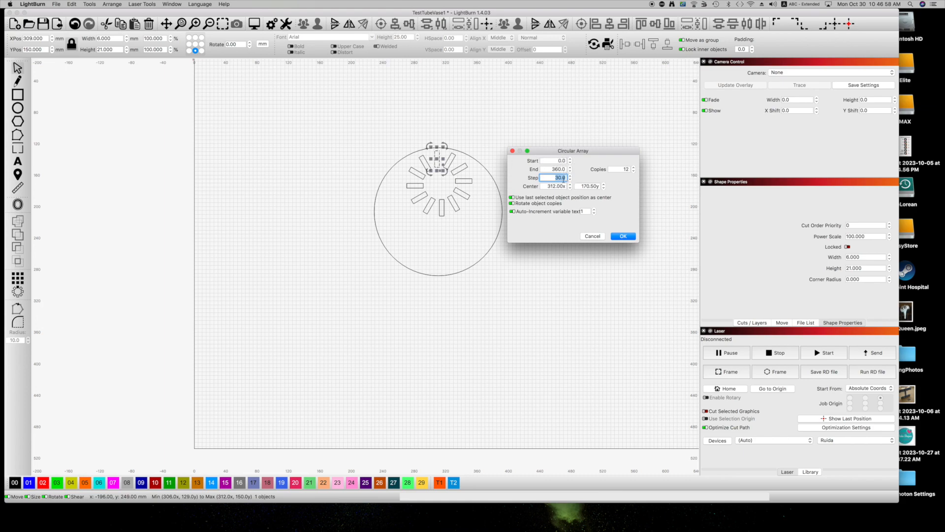
pyautogui.click(596, 236)
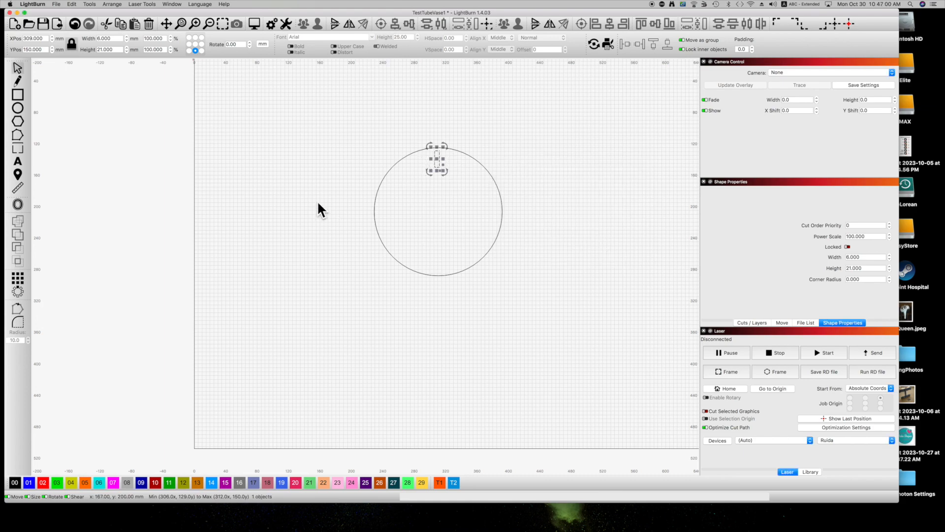
# Step: Start a circular array of the rectangle using the large circle as its center, with an end angle of 360 degrees
pyautogui.keyDown('shift'); pyautogui.click(385, 177); pyautogui.keyUp('shift')
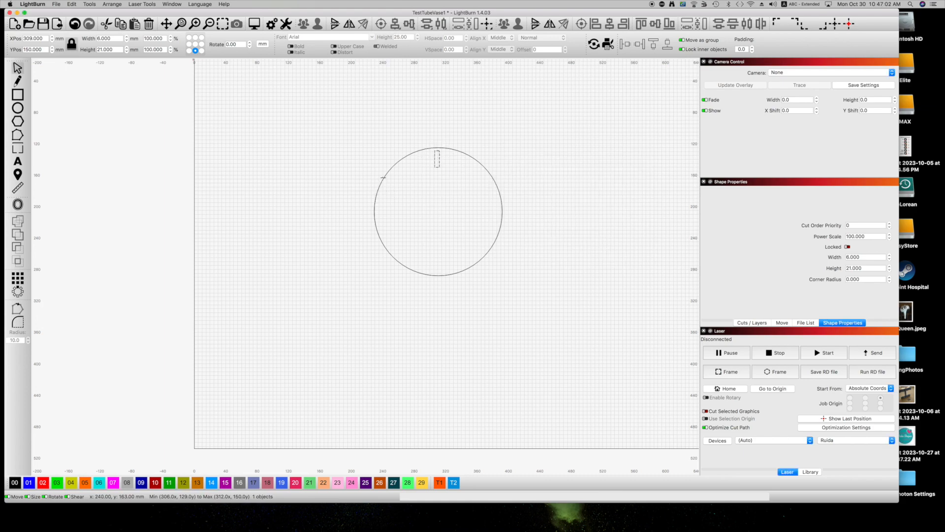
pyautogui.click(18, 291)
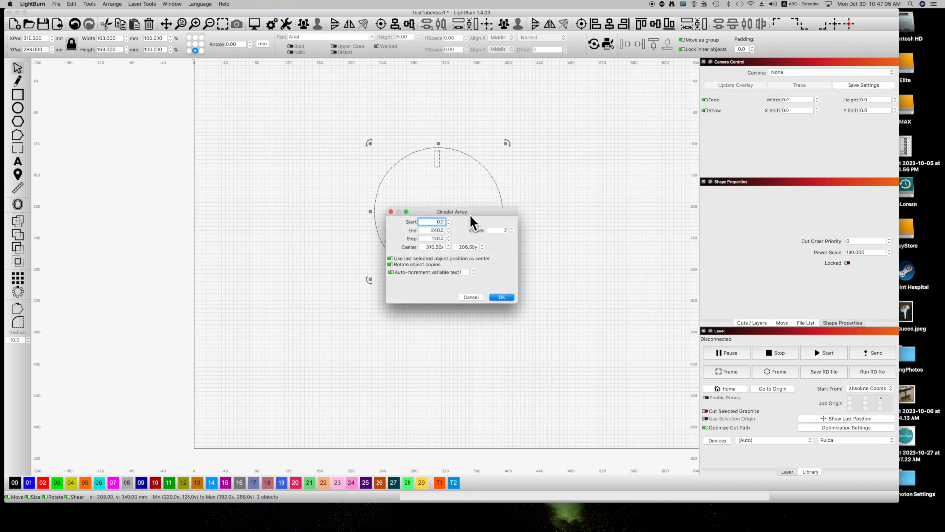
pyautogui.moveTo(469, 211); pyautogui.dragTo(586, 170)
pyautogui.press('Tab')
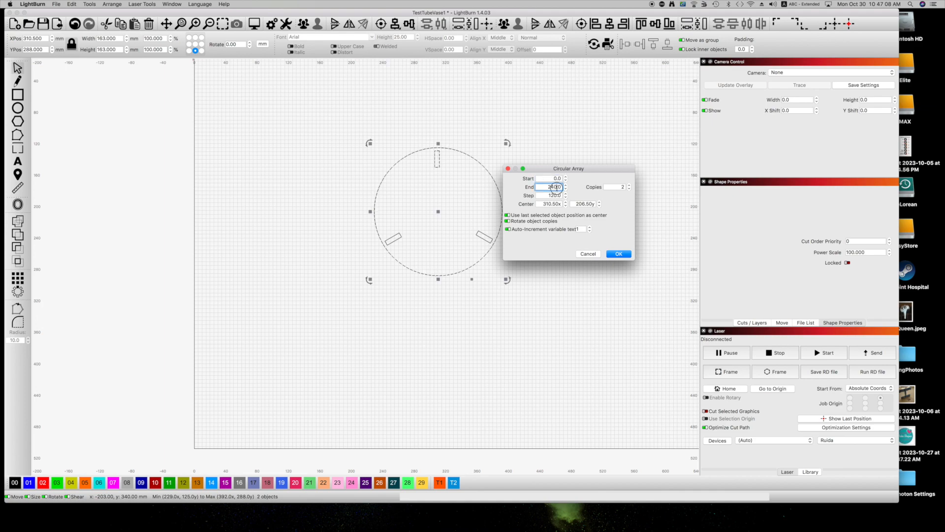
pyautogui.write('360')
pyautogui.press('Tab')
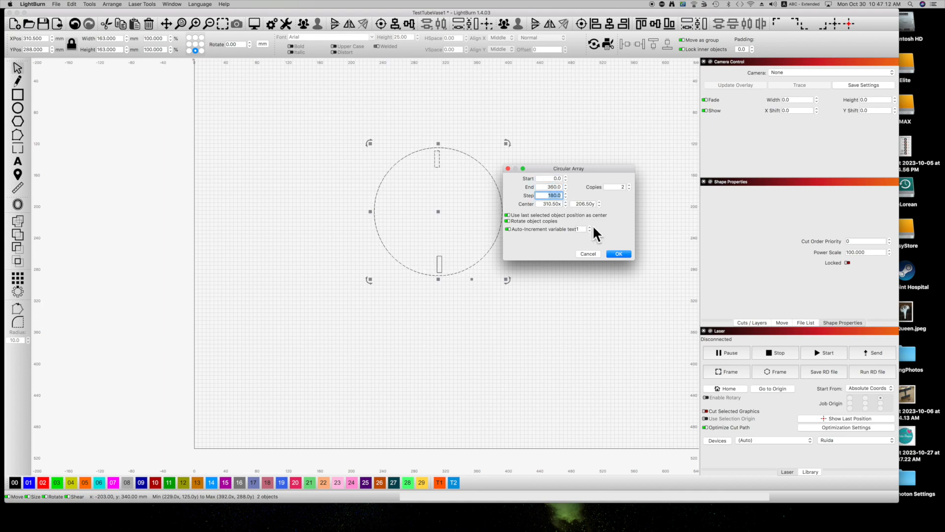
# Step: Set the rectangle's circular array to 12 copies, move the dialog clear of the preview, and cancel the array
pyautogui.click(622, 187)
pyautogui.write('12')
pyautogui.press('Tab')
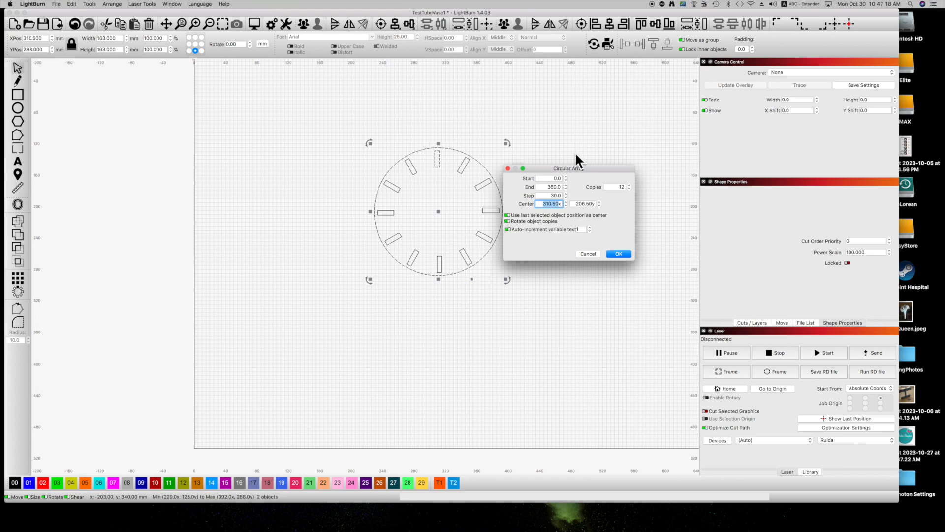
pyautogui.moveTo(566, 168); pyautogui.dragTo(596, 100)
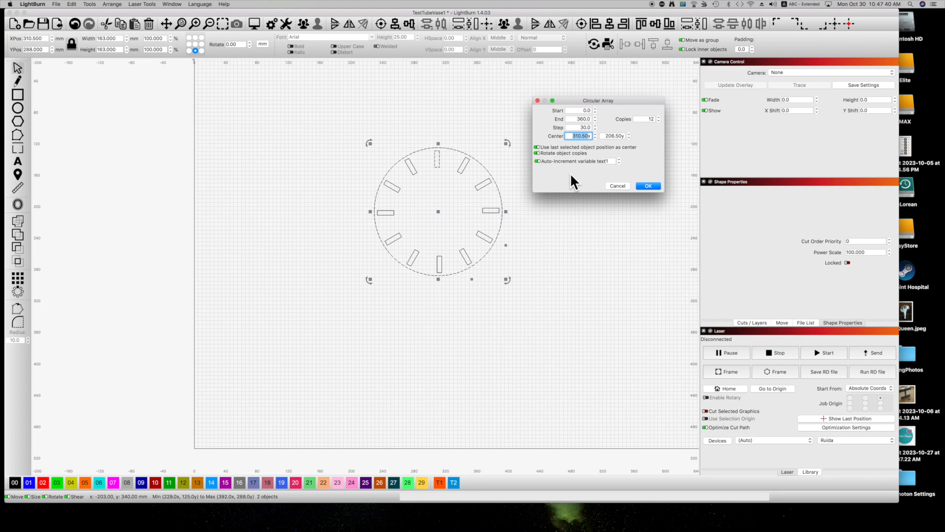
pyautogui.click(614, 186)
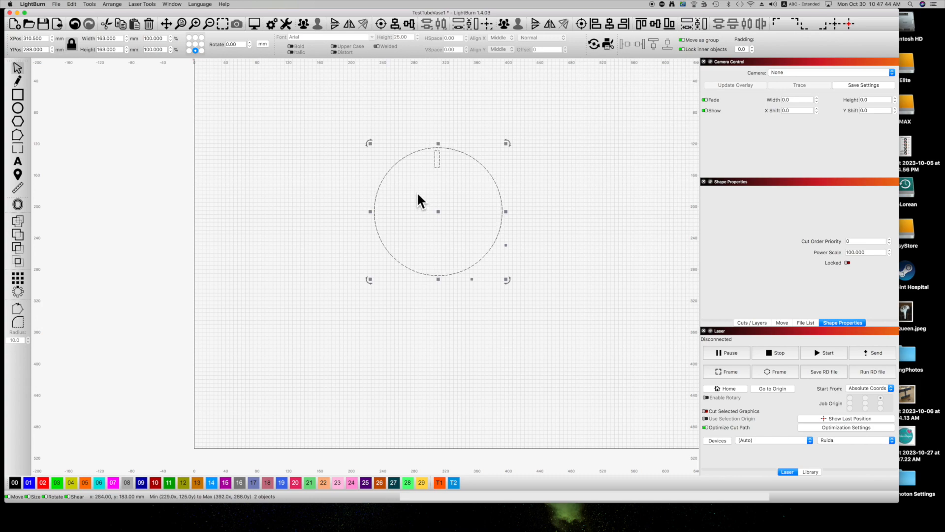
# Step: Delete the circle and rectangle and draw a new circle about 136 mm in diameter
pyautogui.press('Delete')
pyautogui.click(18, 112)
pyautogui.moveTo(411, 164)
pyautogui.mouseDown()
pyautogui.moveTo(471, 232)
pyautogui.moveTo(517, 250)
pyautogui.mouseUp()
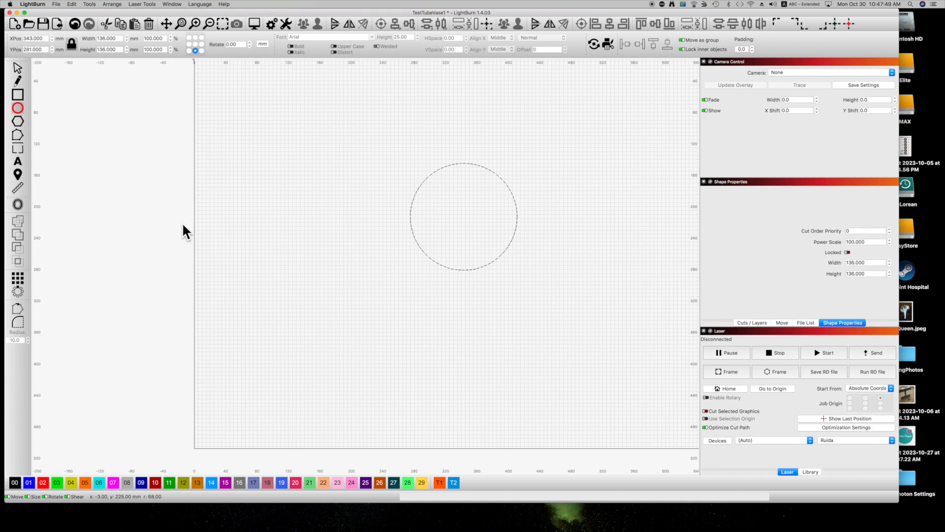
# Step: Add the text "1" just inside the circle's upper edge
pyautogui.click(20, 162)
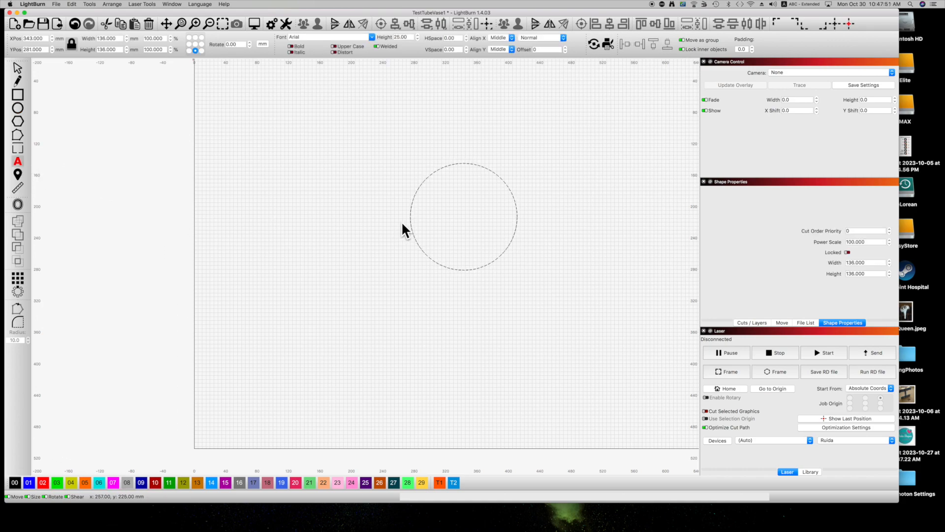
pyautogui.click(462, 174)
pyautogui.write('1')
pyautogui.click(17, 67)
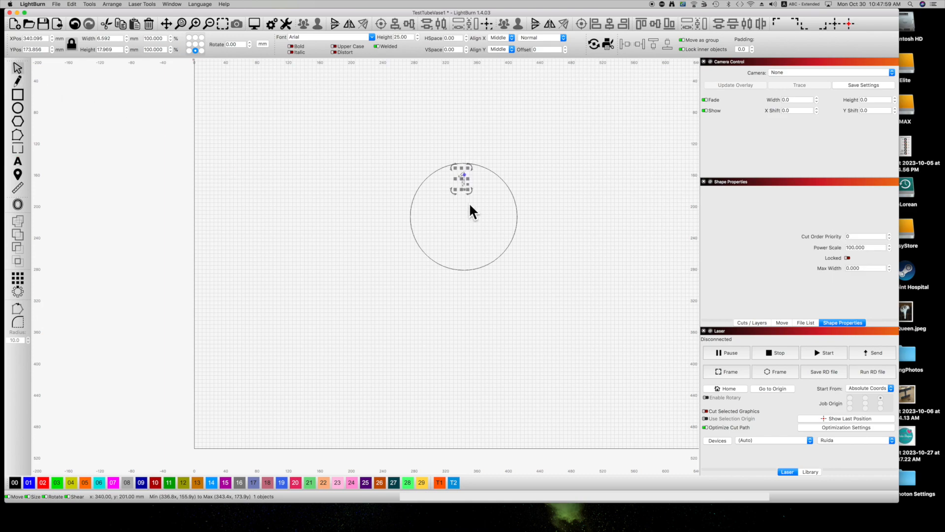
# Step: Start a circular array of the number around the circle's center with an end angle of 360 degrees
pyautogui.keyDown('shift'); pyautogui.click(493, 172); pyautogui.keyUp('shift')
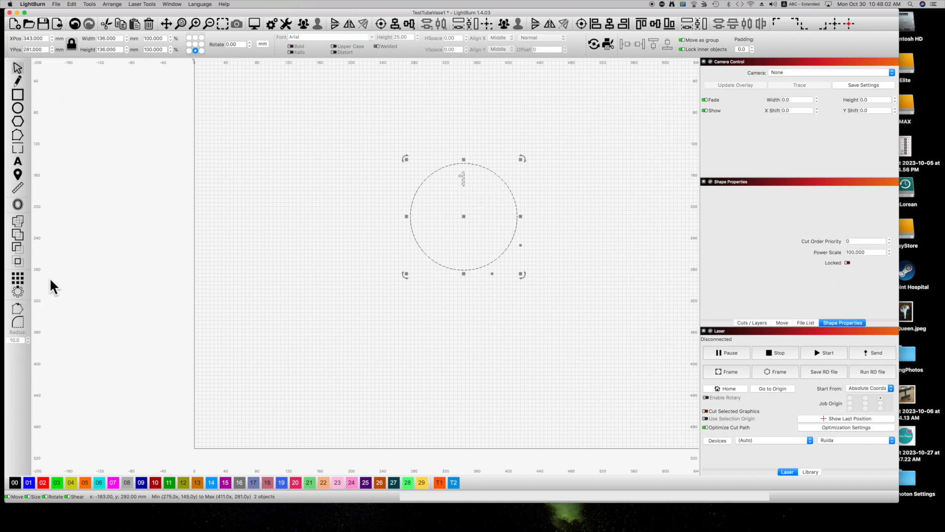
pyautogui.click(20, 289)
pyautogui.moveTo(409, 209); pyautogui.dragTo(283, 237)
pyautogui.click(301, 260)
pyautogui.doubleClick(301, 260)
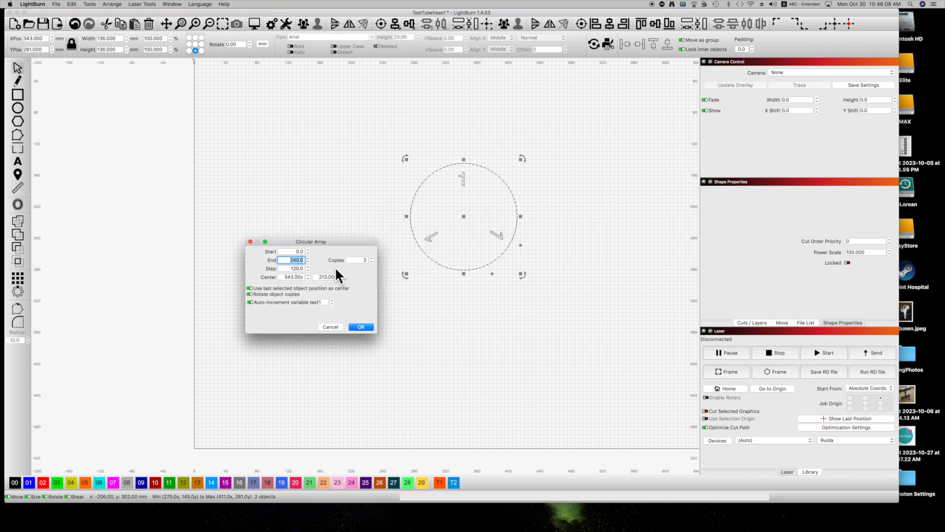
pyautogui.write('360')
pyautogui.press('Tab')
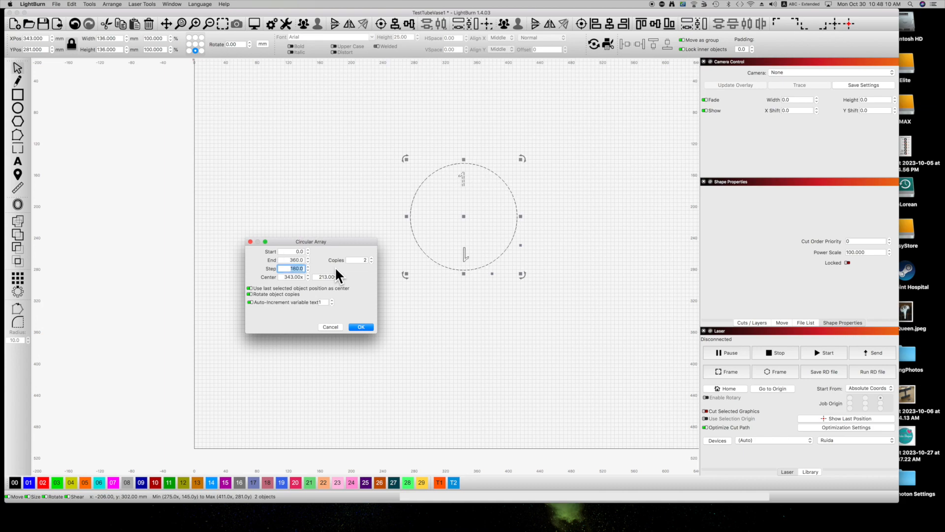
# Step: Set the number's circular array to 12 copies
pyautogui.doubleClick(358, 260)
pyautogui.write('12')
pyautogui.press('Tab')
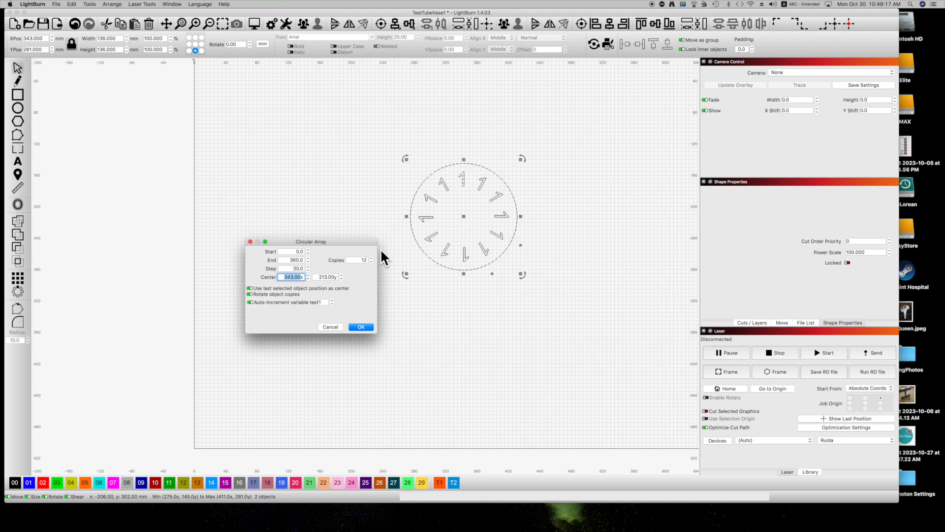
# Step: Try different auto-increment values for variable text in the circular array, then cancel it
pyautogui.click(331, 300)
pyautogui.click(332, 299)
pyautogui.click(332, 304)
pyautogui.click(330, 327)
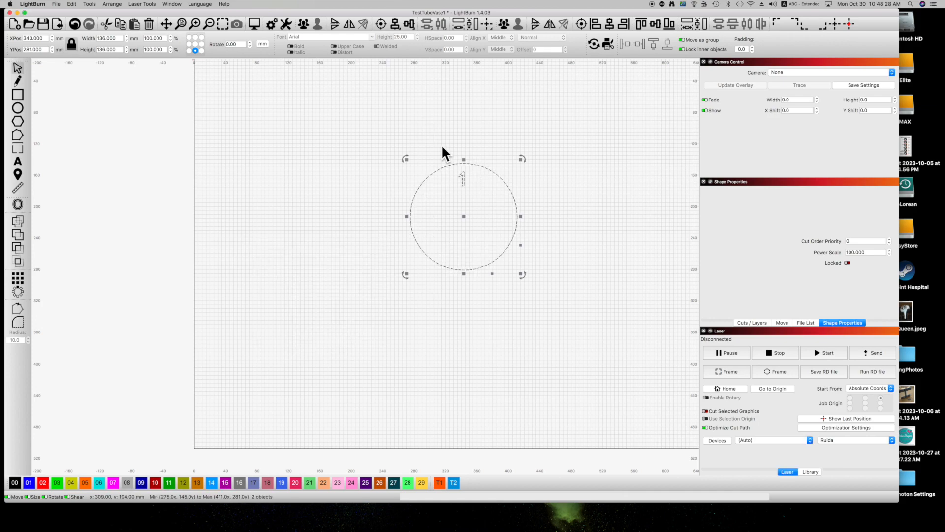
# Step: Delete the circle and the number from the workspace
pyautogui.moveTo(356, 141); pyautogui.dragTo(565, 285)
pyautogui.press('Delete')
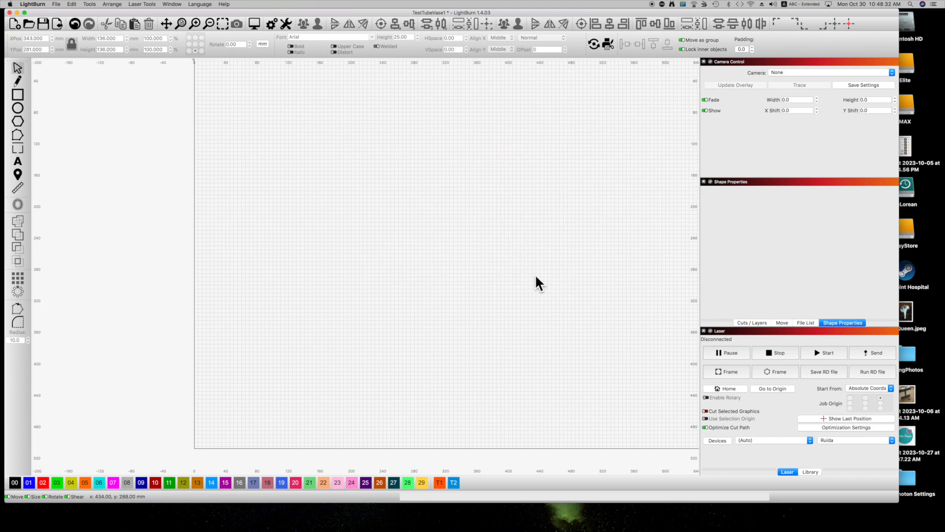
# Step: Draw a hexagon about 101 mm wide in the upper middle of the workspace
pyautogui.click(22, 122)
pyautogui.moveTo(365, 170); pyautogui.dragTo(434, 243)
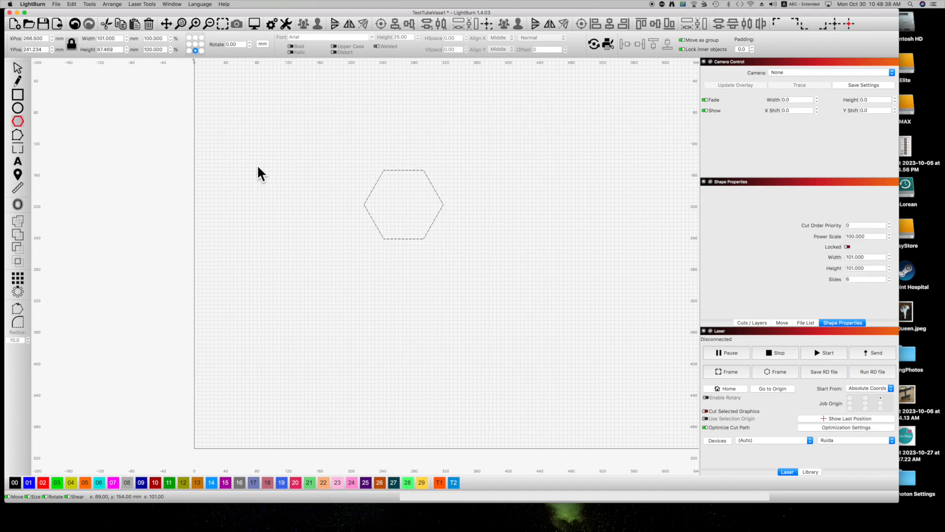
pyautogui.rightClick(19, 123)
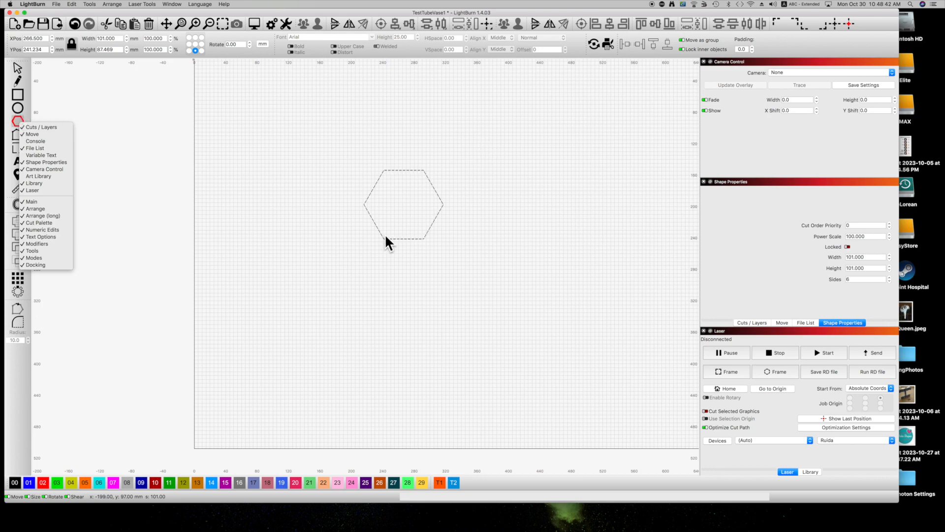
# Step: Increase the polygon's number of sides to 9
pyautogui.click(890, 280)
pyautogui.click(889, 277)
pyautogui.click(889, 277)
pyautogui.click(889, 277)
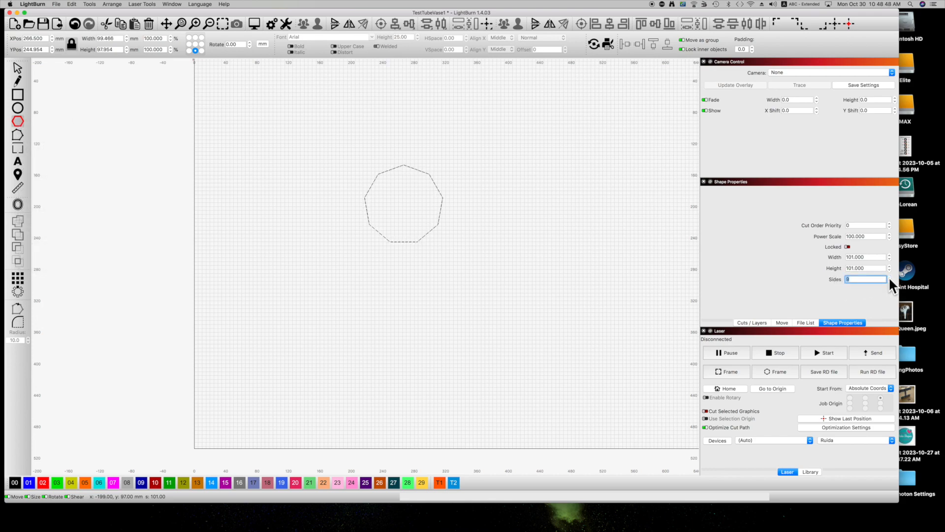
# Step: Reduce the polygon's number of sides to 3 to make a triangle
pyautogui.click(889, 281)
pyautogui.click(889, 280)
pyautogui.click(889, 280)
pyautogui.click(889, 280)
pyautogui.click(889, 280)
pyautogui.click(889, 280)
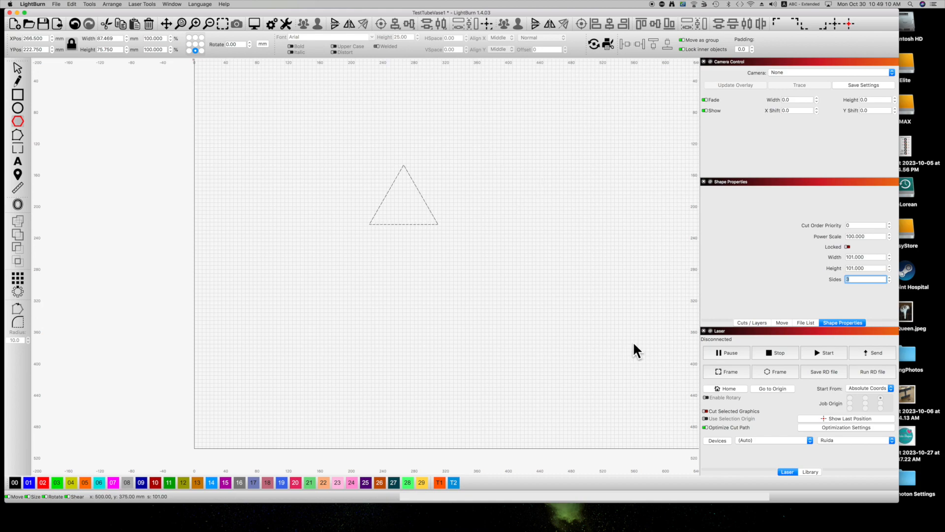
# Step: Show the cut layers and examine the Remove overlapping lines option in the cut optimization settings, discarding any change
pyautogui.click(758, 322)
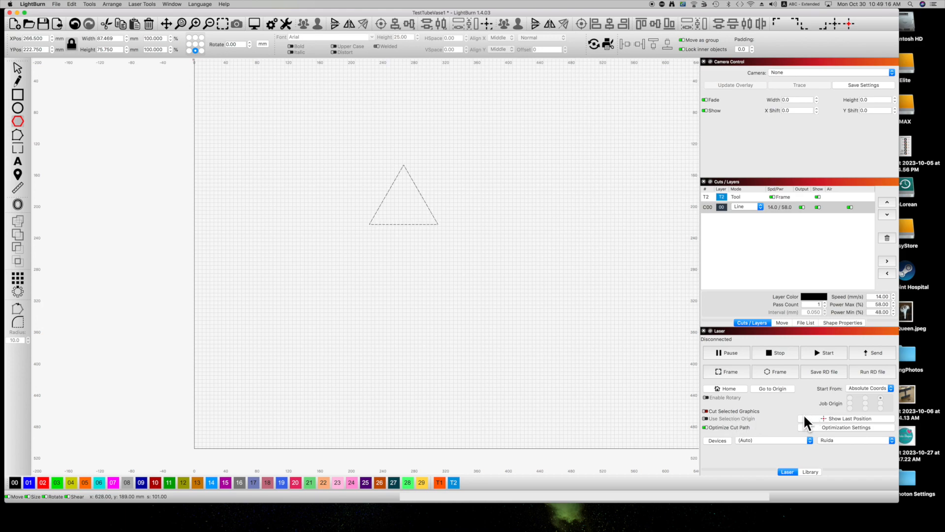
pyautogui.click(834, 426)
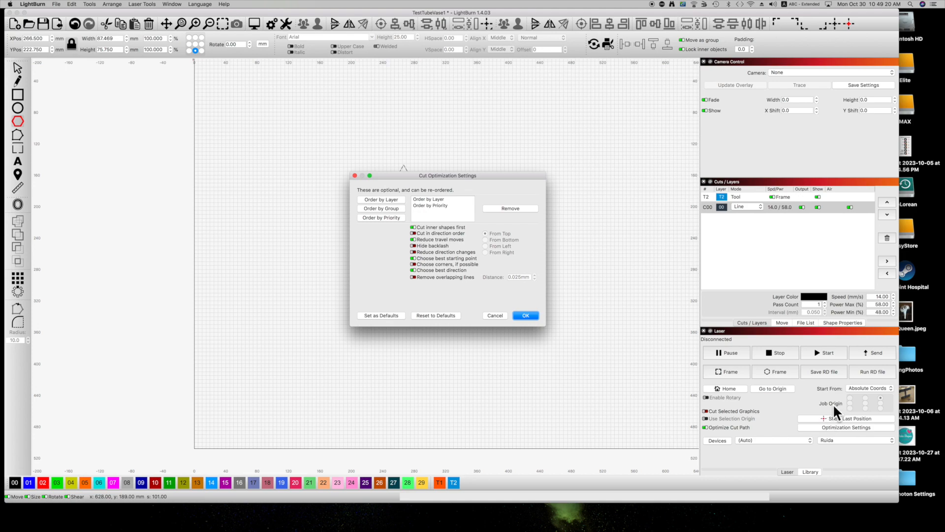
pyautogui.click(419, 277)
pyautogui.click(413, 277)
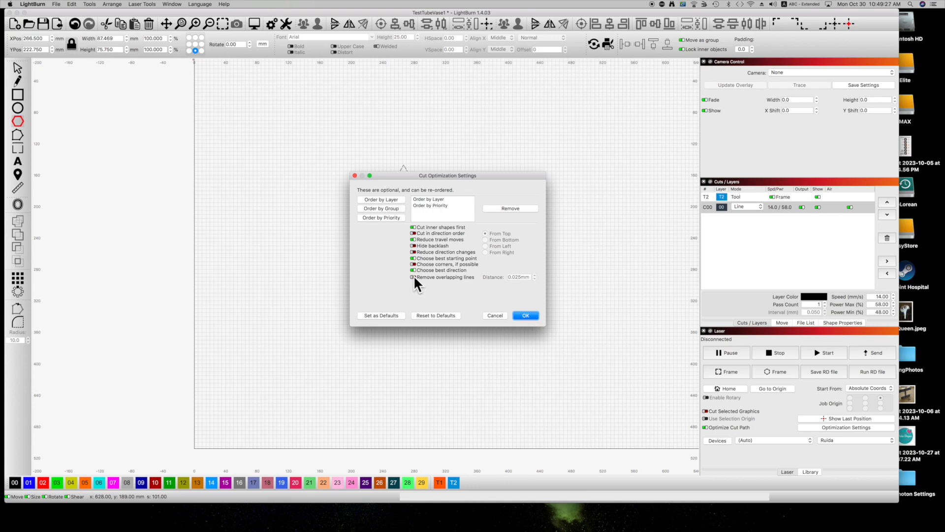
pyautogui.click(498, 314)
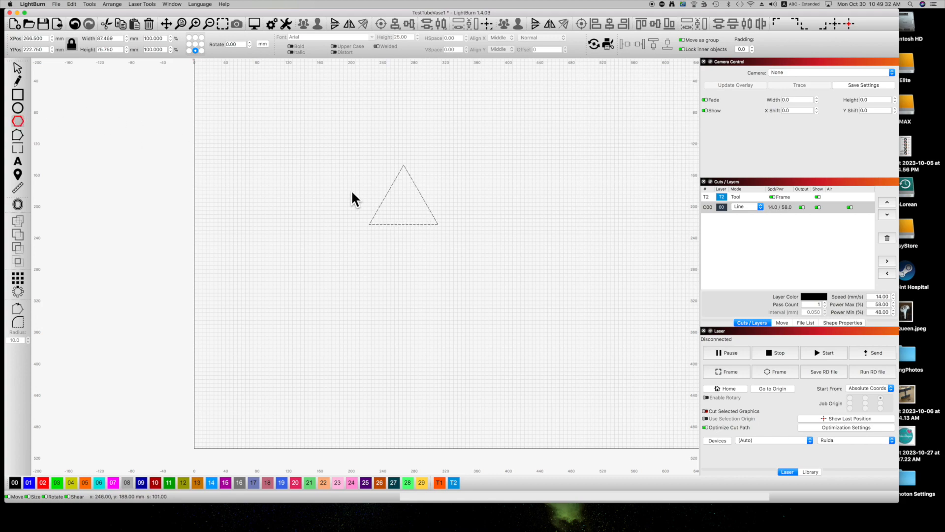
# Step: Delete the triangle from the workspace
pyautogui.click(18, 67)
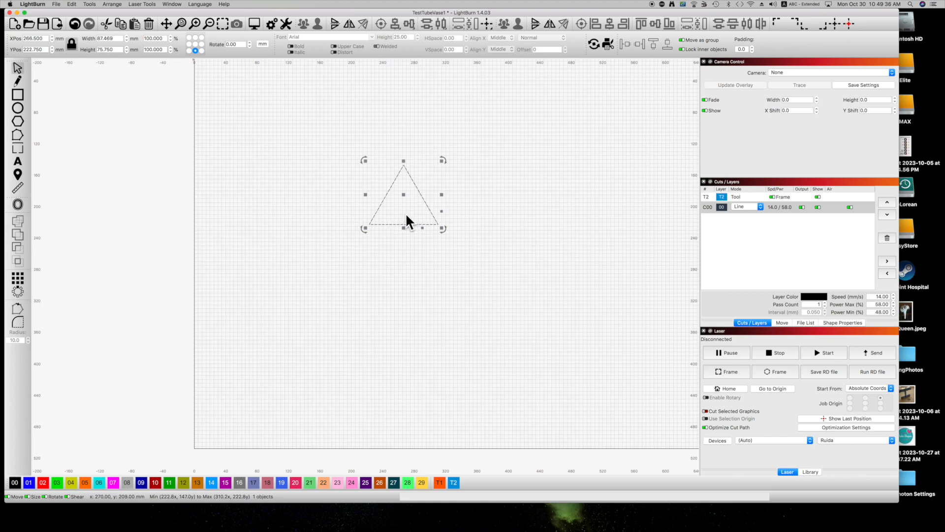
pyautogui.click(386, 197)
pyautogui.click(384, 196)
pyautogui.press('Delete')
# Step: Draw a square about 66 mm wide in the upper middle of the workspace
pyautogui.click(21, 90)
pyautogui.moveTo(380, 148); pyautogui.dragTo(432, 195)
pyautogui.click(18, 94)
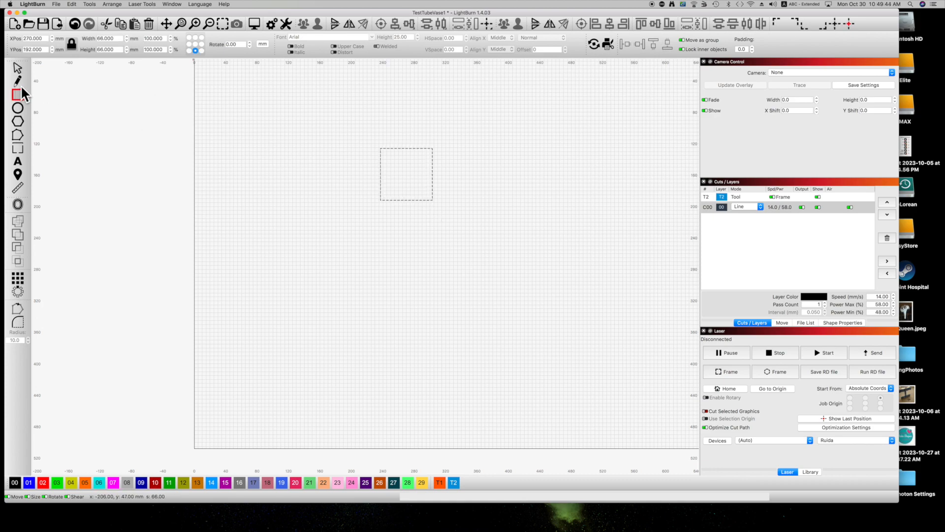
# Step: Duplicate the square and place the copy directly to its right so that the two share one edge
pyautogui.press('super+c')
pyautogui.press('super+v')
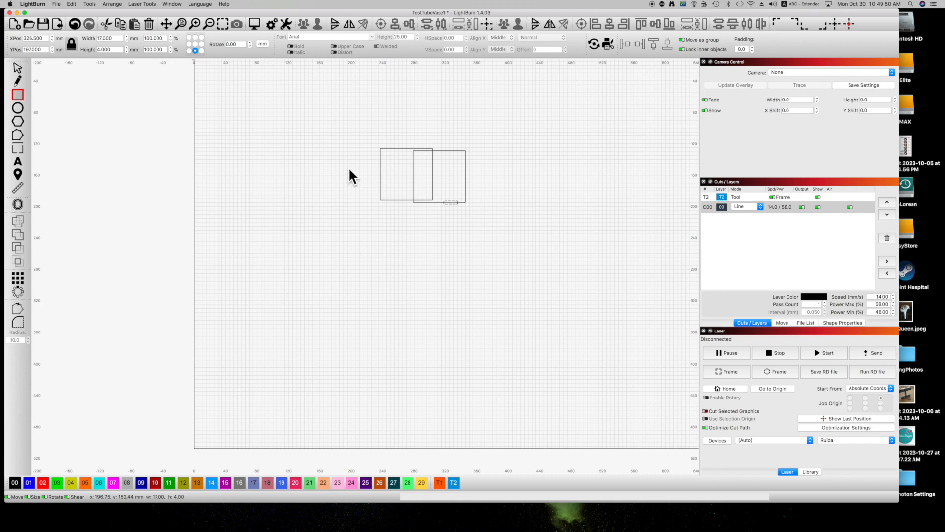
pyautogui.click(18, 68)
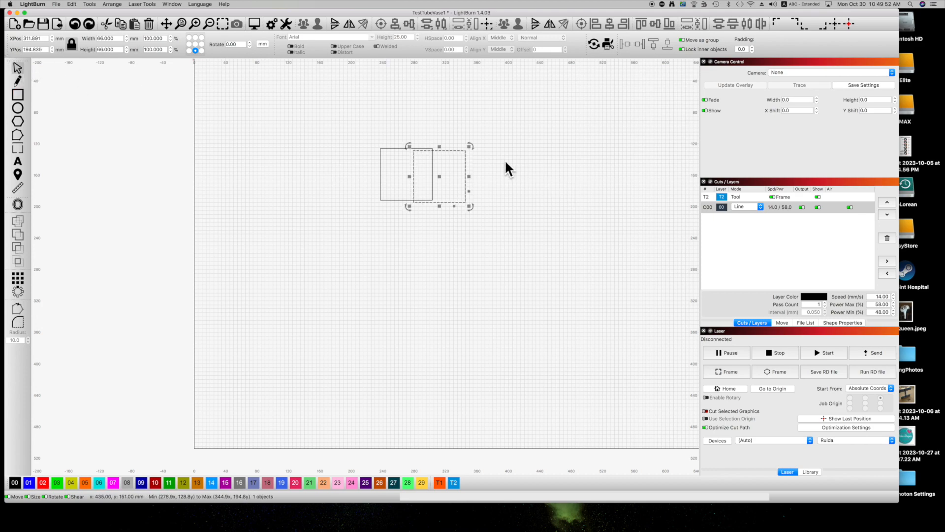
pyautogui.moveTo(440, 173); pyautogui.dragTo(457, 172)
pyautogui.click(456, 257)
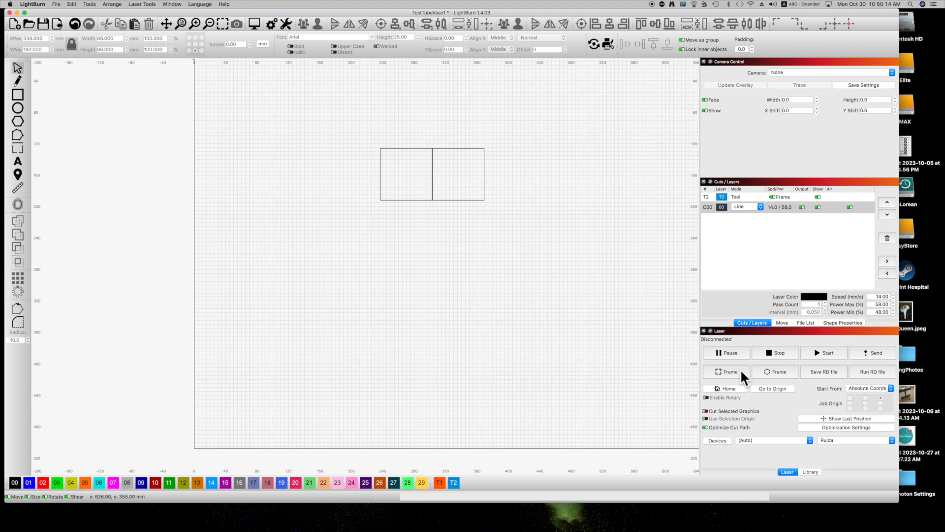
# Step: Enable Remove overlapping lines with a 0.025 mm distance in the cut optimization settings
pyautogui.click(832, 427)
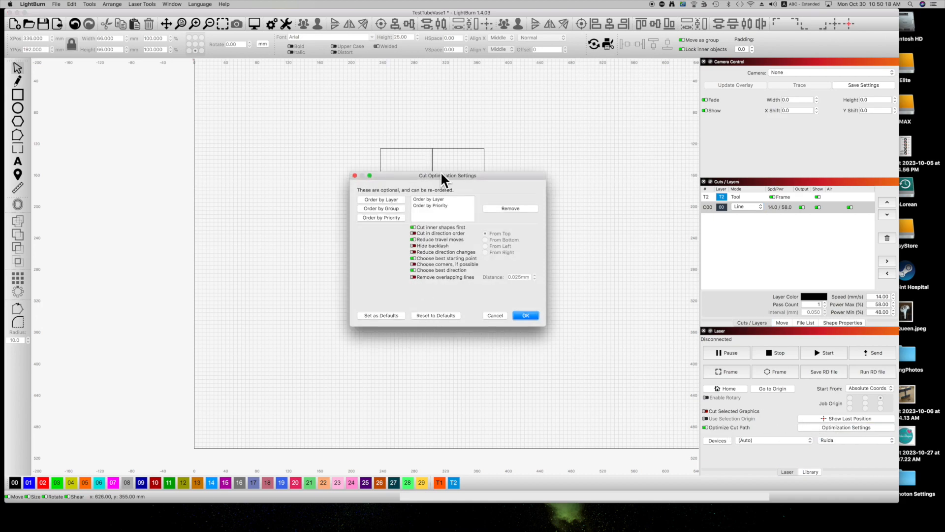
pyautogui.moveTo(441, 174); pyautogui.dragTo(543, 116)
pyautogui.click(514, 219)
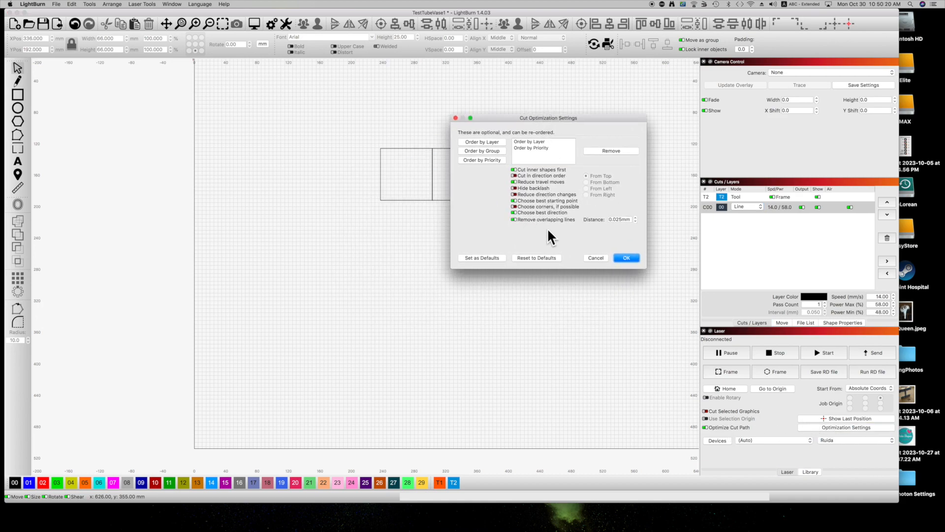
pyautogui.click(626, 259)
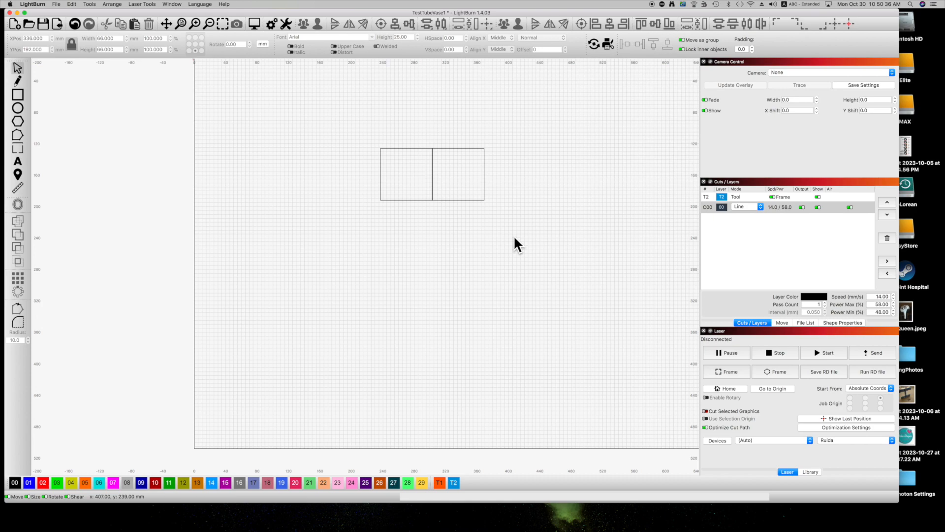
# Step: Examine the speed, power and advanced Cut Through pause settings of the black C00 line layer
pyautogui.doubleClick(709, 206)
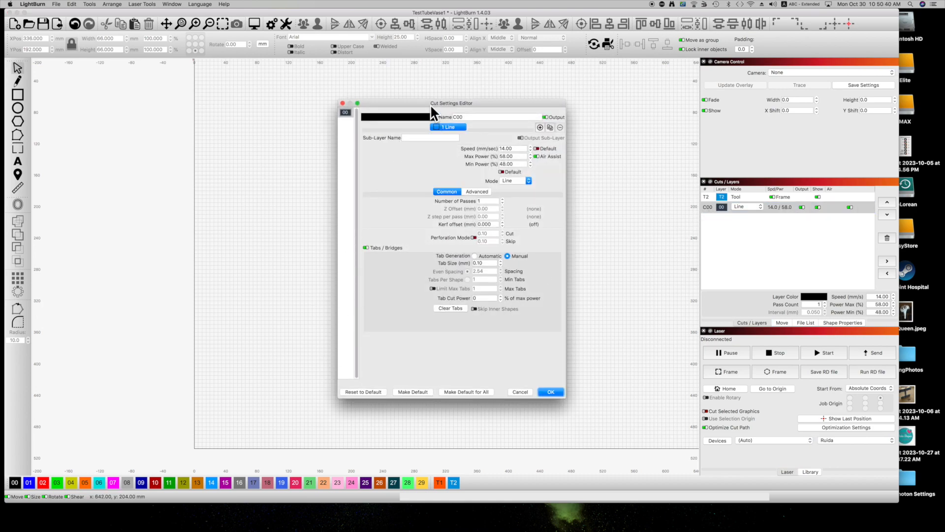
pyautogui.moveTo(430, 105); pyautogui.dragTo(356, 85)
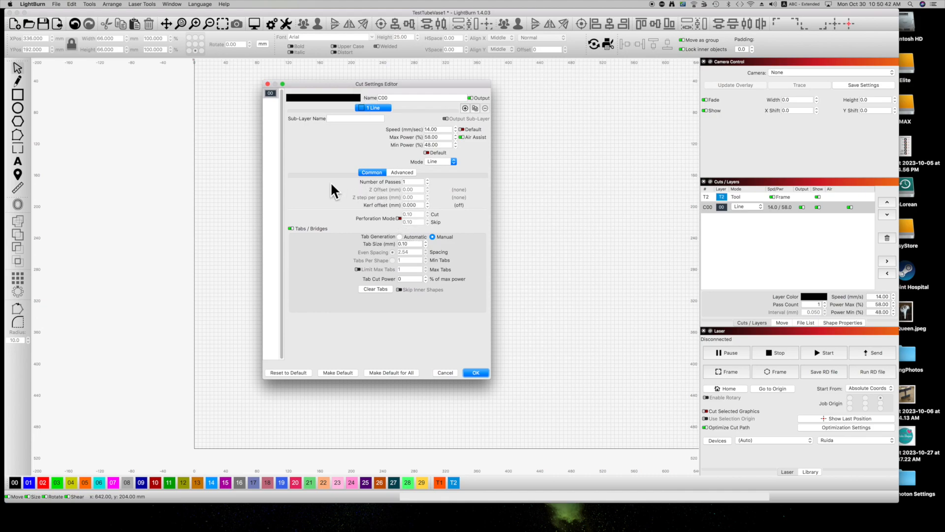
pyautogui.moveTo(437, 129); pyautogui.dragTo(412, 129)
pyautogui.moveTo(446, 136); pyautogui.dragTo(409, 144)
pyautogui.click(403, 172)
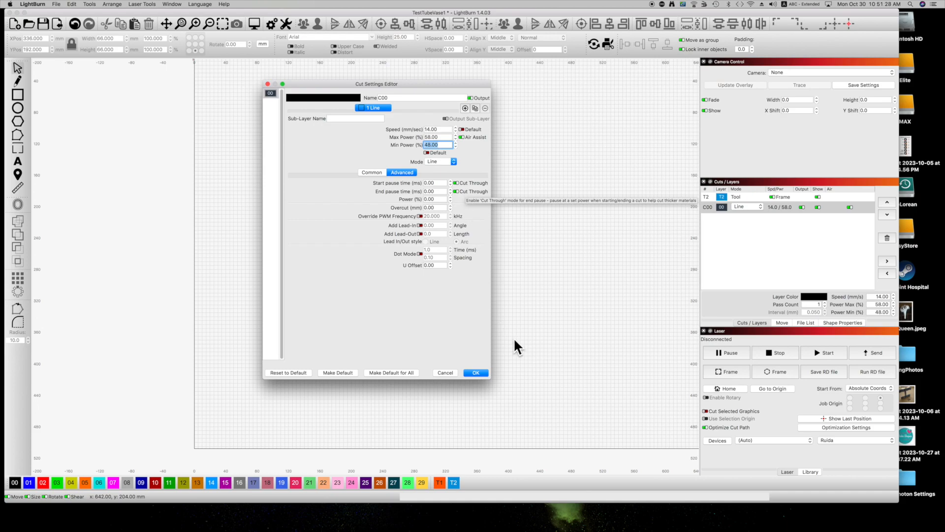
pyautogui.click(476, 373)
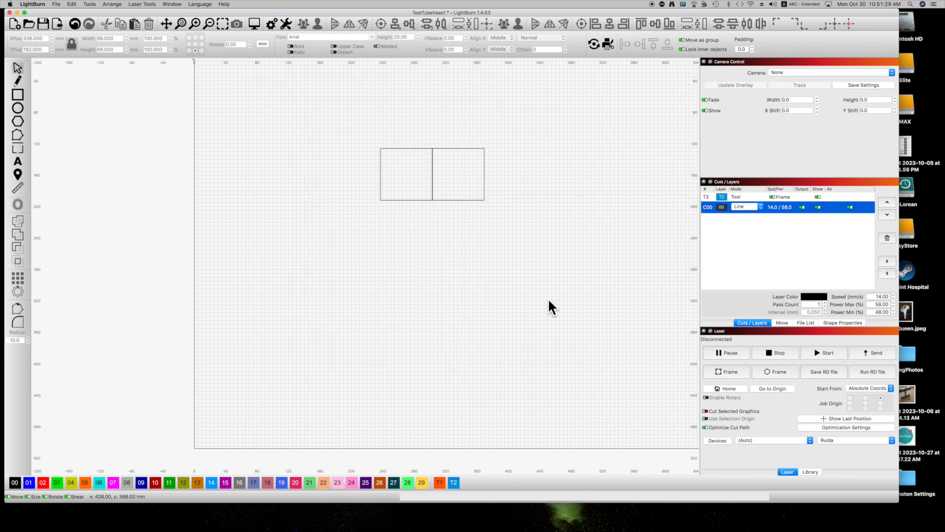
# Step: Delete the right-hand square and assign the remaining square to the blue fill layer 01
pyautogui.click(448, 148)
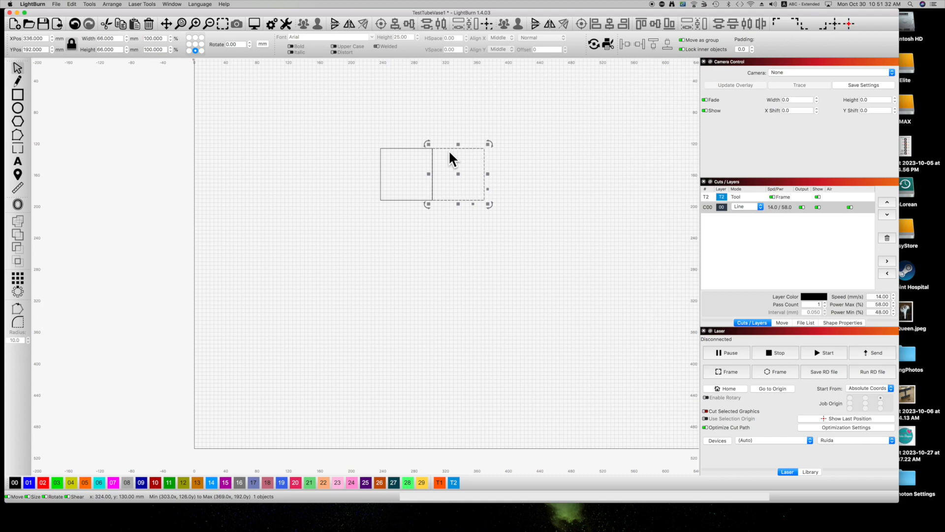
pyautogui.press('Delete')
pyautogui.click(405, 200)
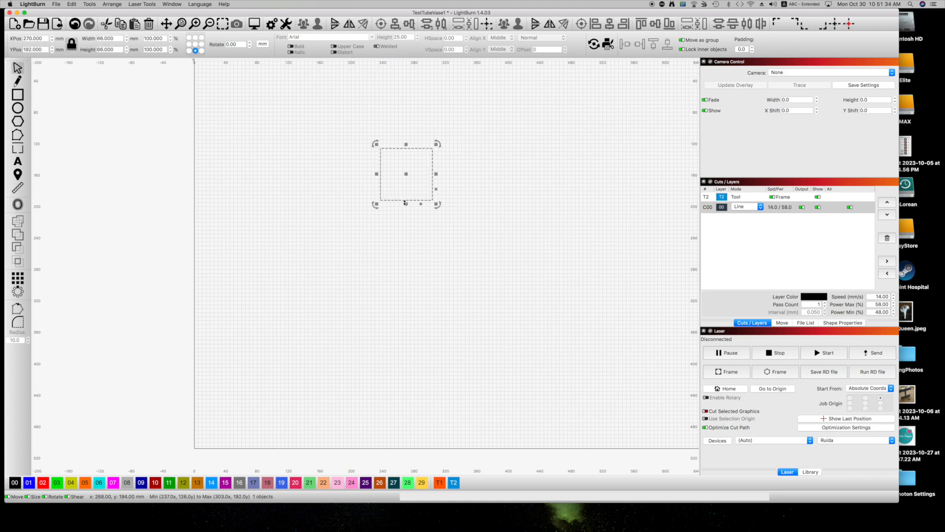
pyautogui.click(28, 482)
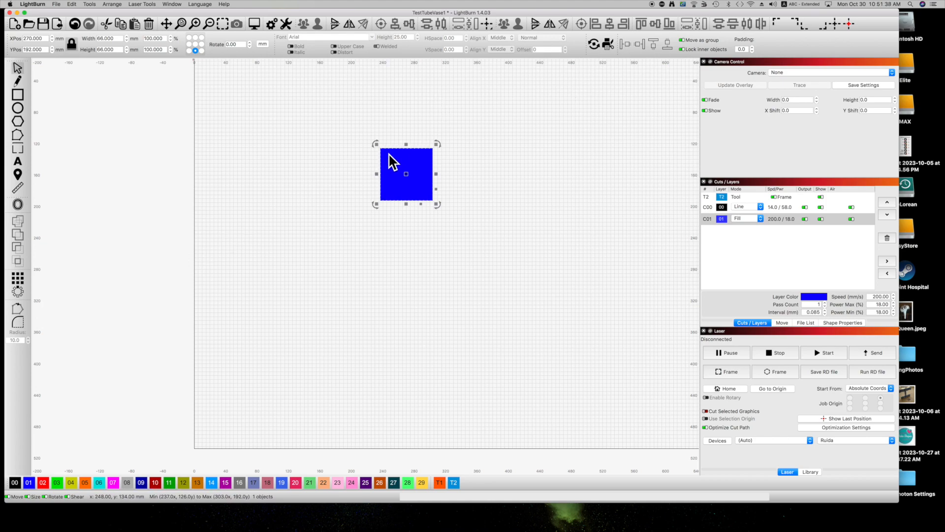
# Step: Preview the blue square's fill path and its traversal moves
pyautogui.scroll(5, 389, 161)
pyautogui.scroll(-3, 389, 160)
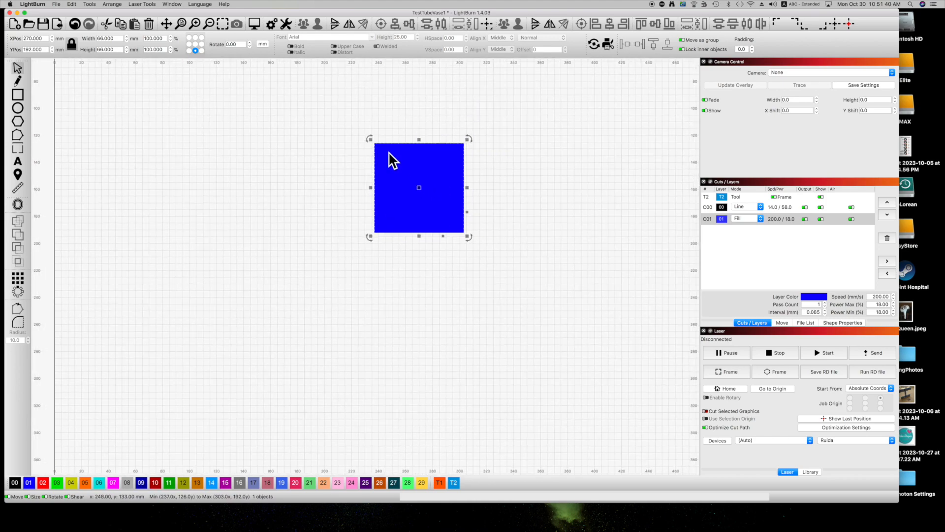
pyautogui.scroll(-2, 393, 160)
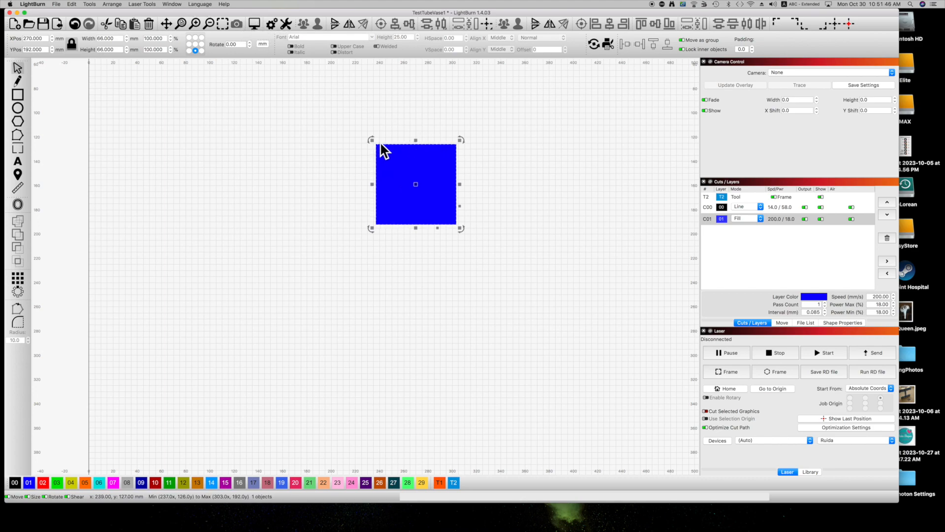
pyautogui.click(253, 22)
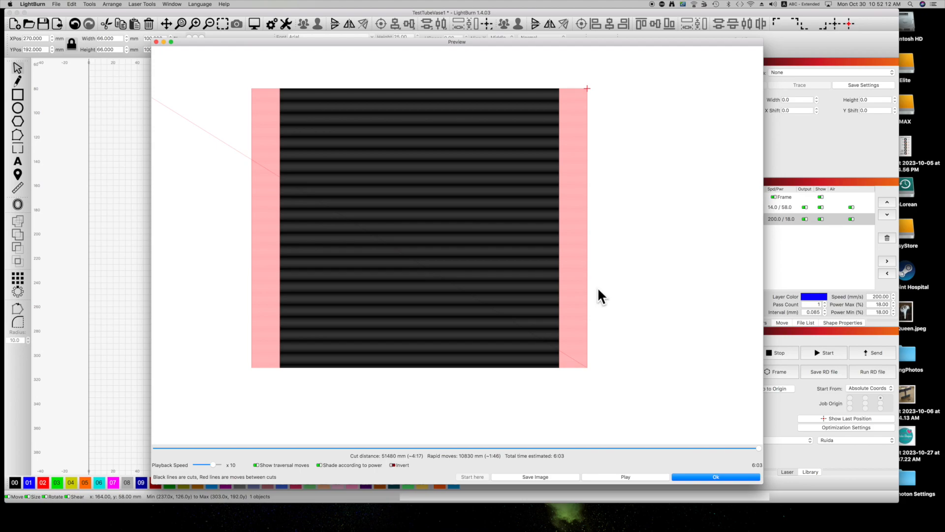
pyautogui.click(702, 477)
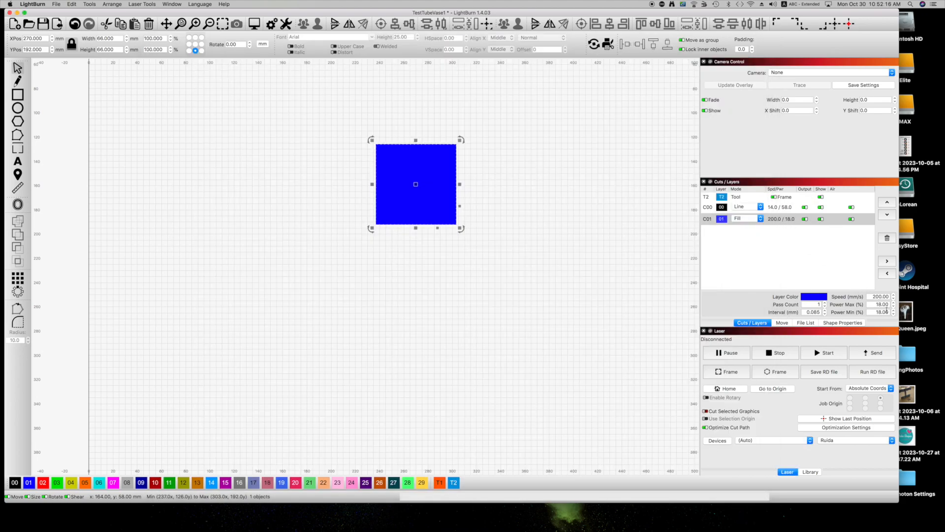
# Step: Set the speed of the blue C01 fill layer to 900 mm/s
pyautogui.doubleClick(877, 296)
pyautogui.write('900')
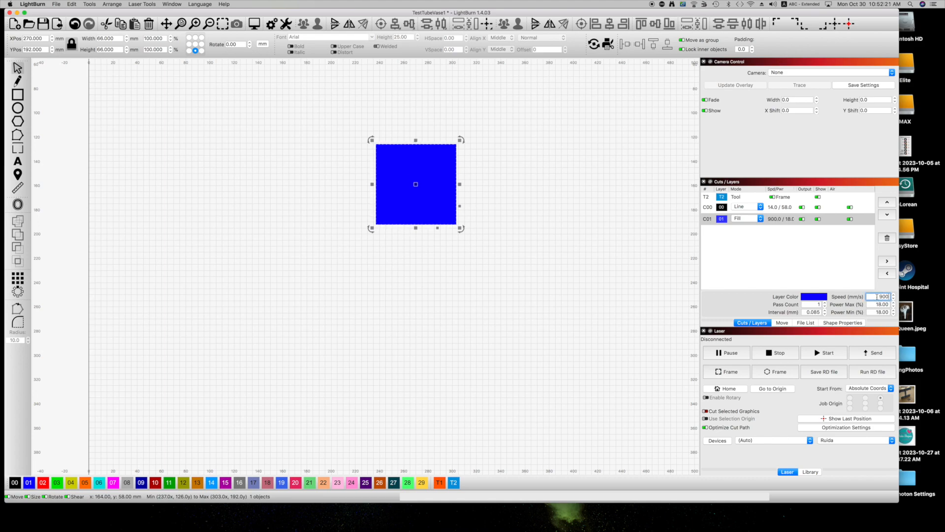
pyautogui.press('Tab')
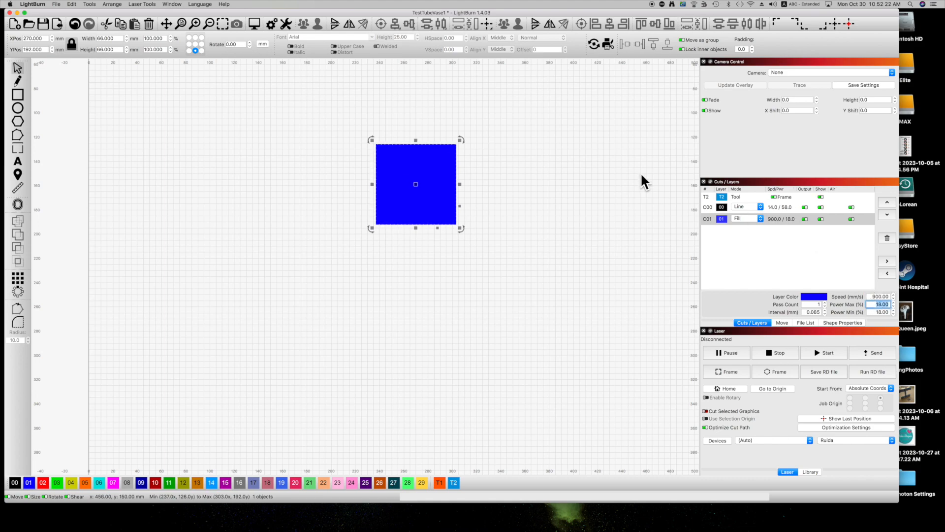
# Step: Preview the faster fill and compare its overscan travel with the edges of the laser bed
pyautogui.click(254, 24)
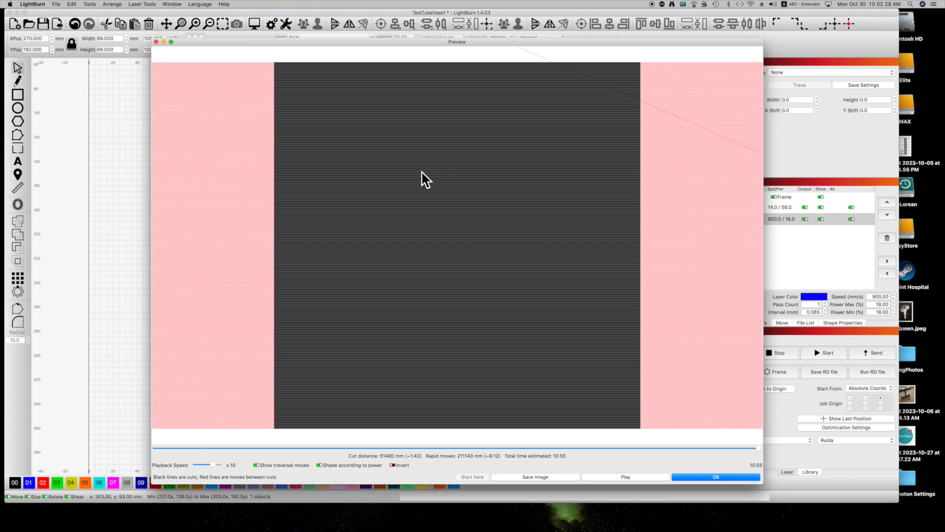
pyautogui.scroll(-4, 422, 179)
pyautogui.scroll(-4, 422, 178)
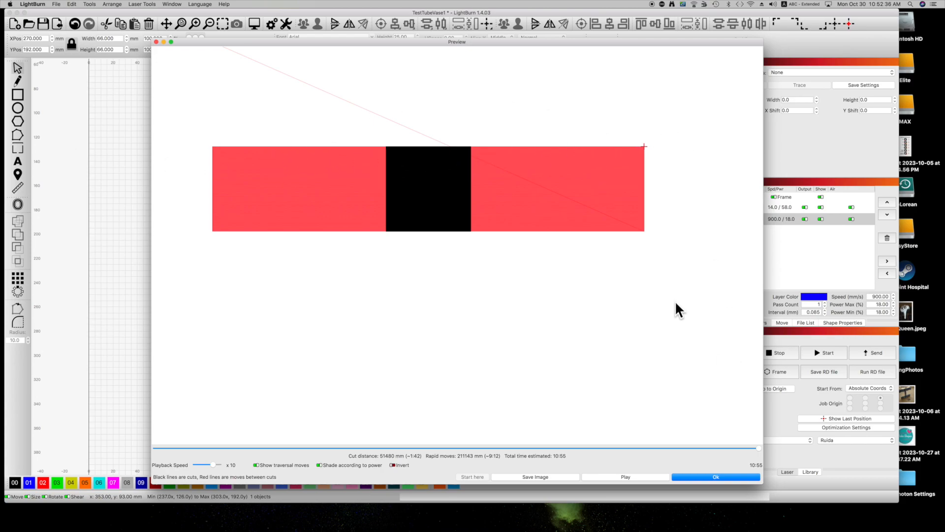
pyautogui.scroll(-5, 660, 303)
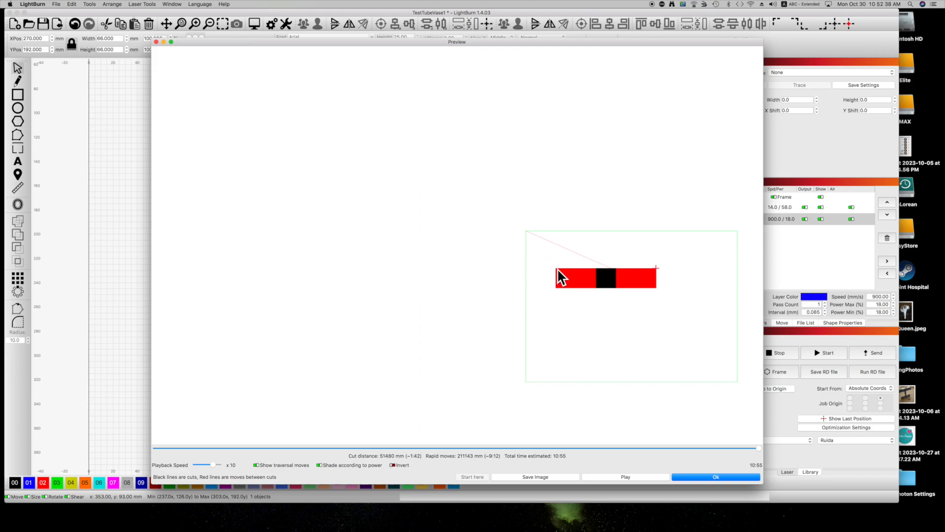
pyautogui.click(712, 477)
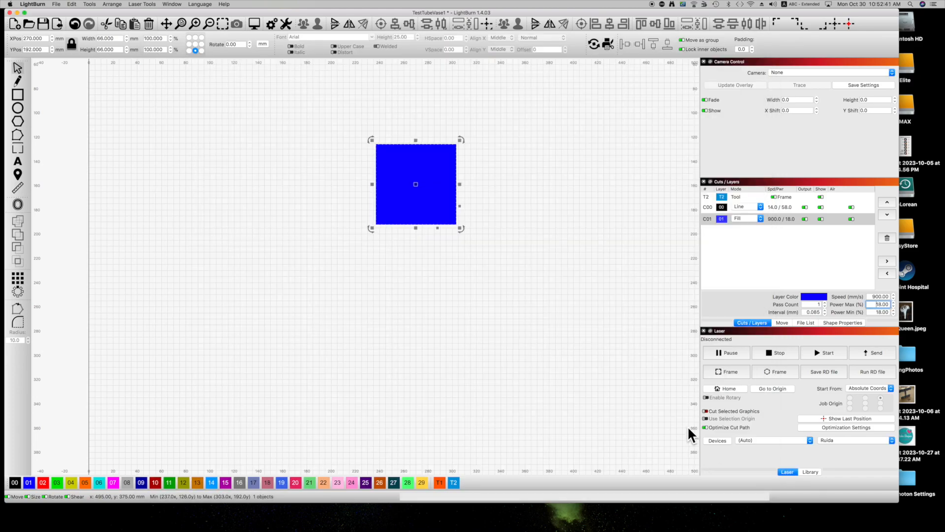
# Step: Set the speed of the blue C01 fill layer to 20 mm/s and preview the resulting path
pyautogui.doubleClick(773, 218)
pyautogui.doubleClick(506, 149)
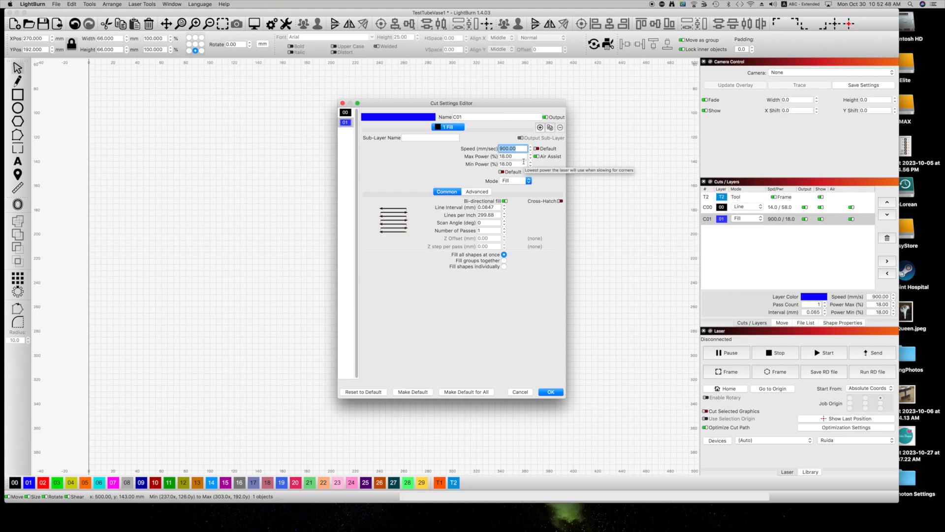
pyautogui.write('20')
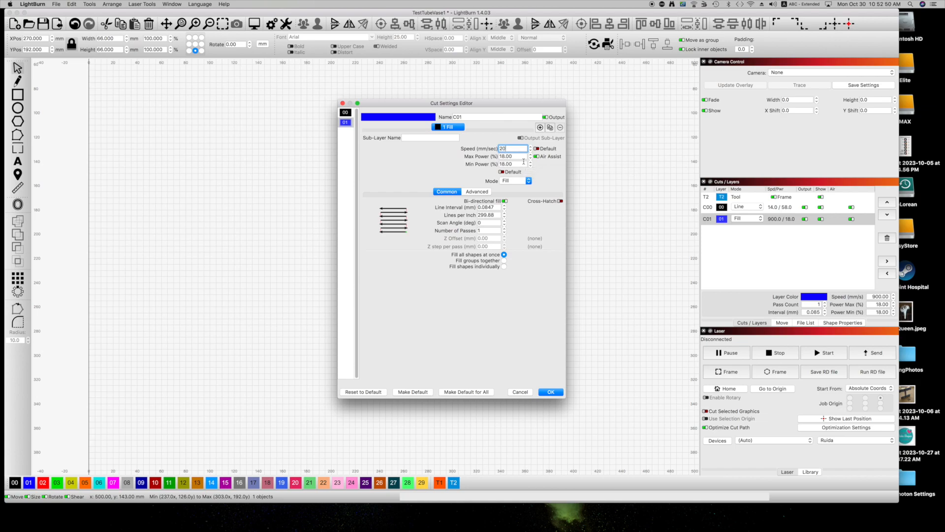
pyautogui.press('Return')
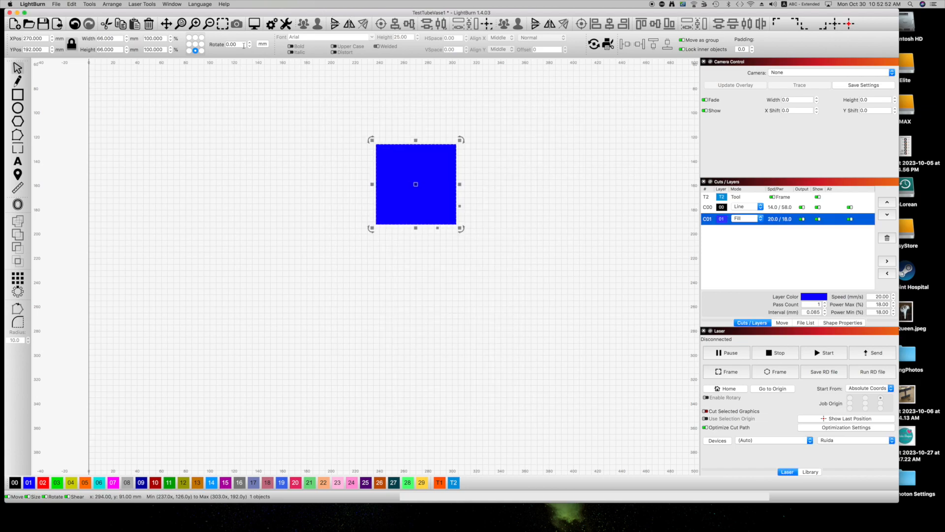
pyautogui.click(255, 26)
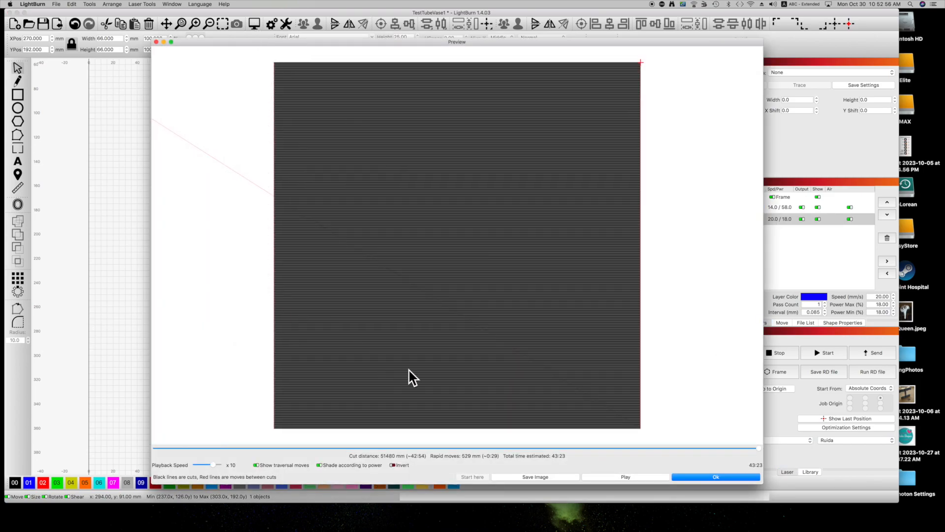
pyautogui.click(715, 478)
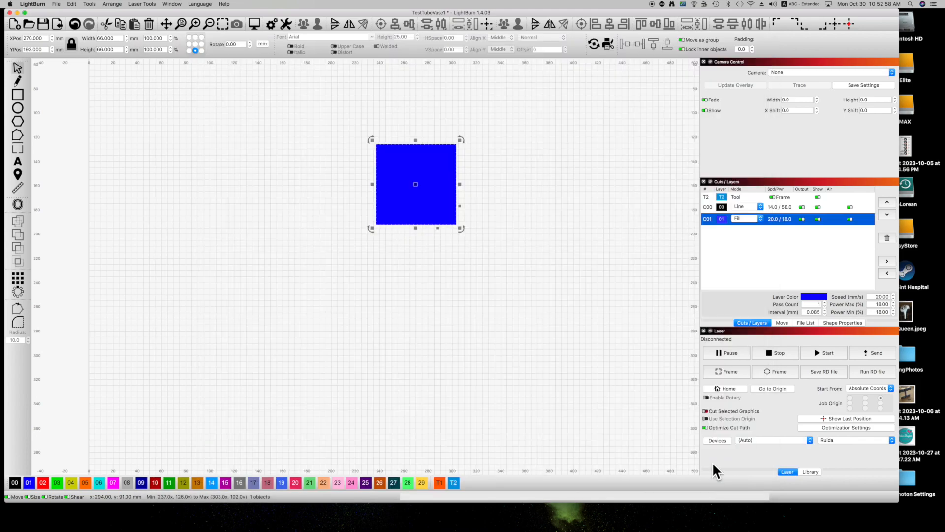
# Step: Switch the blue C01 layer to Line mode and preview the square's outline path against the laser bed
pyautogui.click(762, 219)
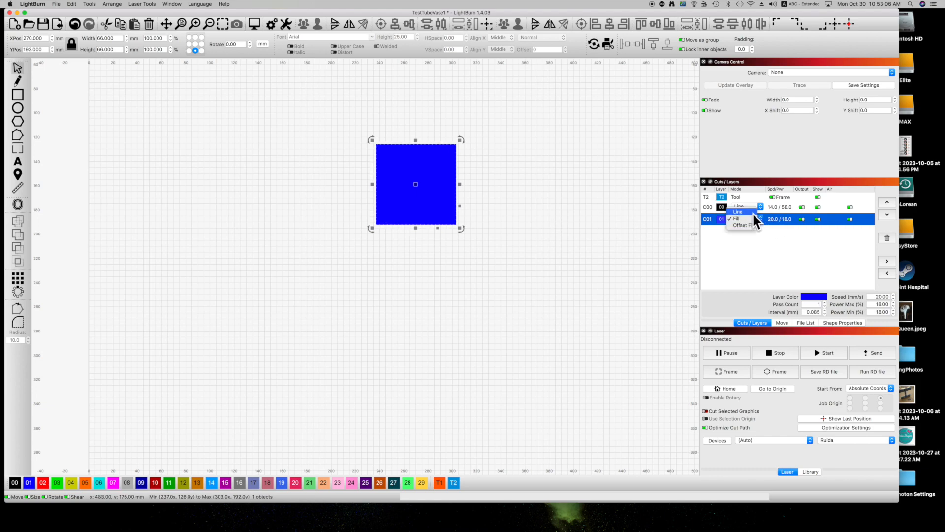
pyautogui.click(751, 212)
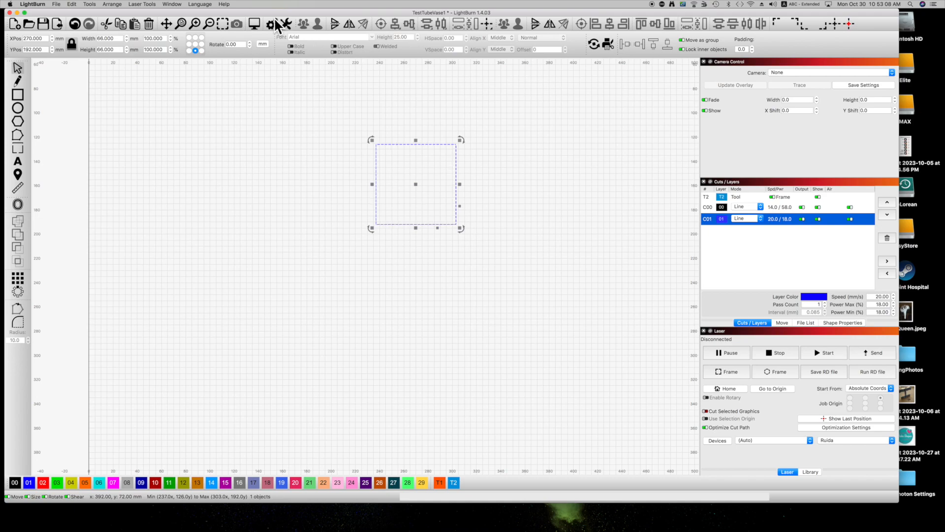
pyautogui.click(254, 23)
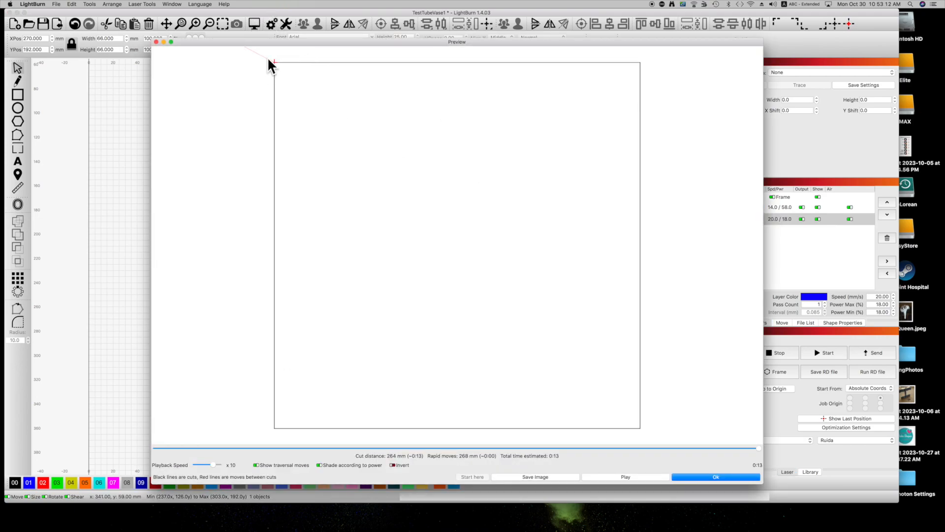
pyautogui.scroll(-5, 261, 66)
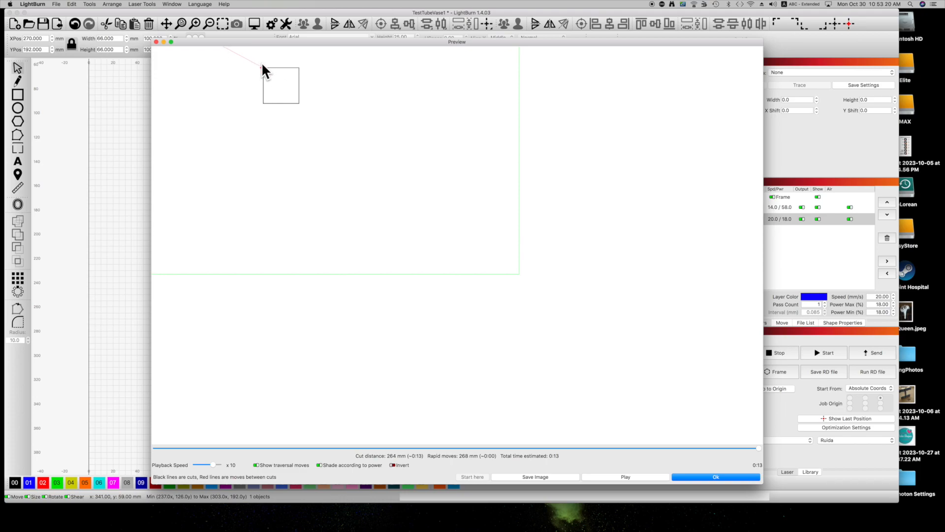
pyautogui.click(156, 42)
# Step: Draw a 14 × 13 mm rectangle inside the square and an 11 × 17 mm rectangle beside it, and preview their cut order
pyautogui.click(17, 96)
pyautogui.moveTo(394, 176); pyautogui.dragTo(412, 191)
pyautogui.moveTo(351, 171); pyautogui.dragTo(365, 192)
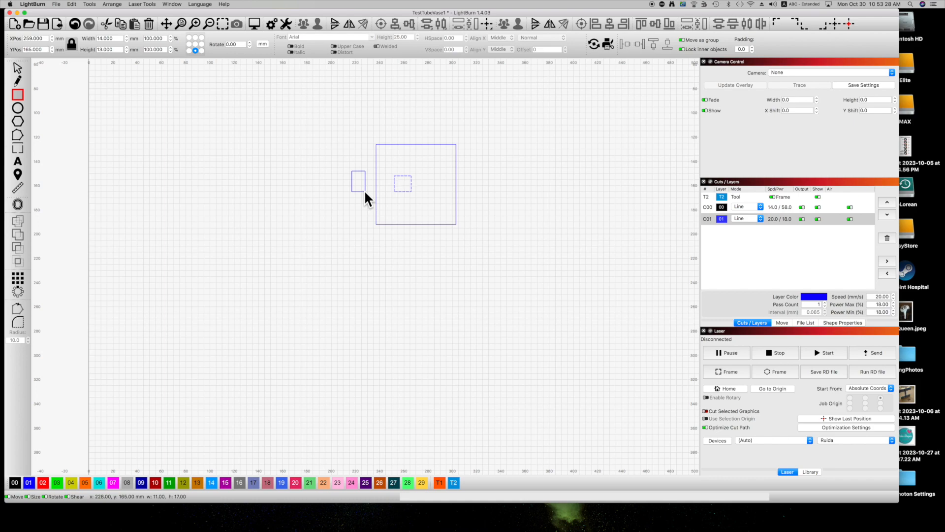
pyautogui.click(18, 67)
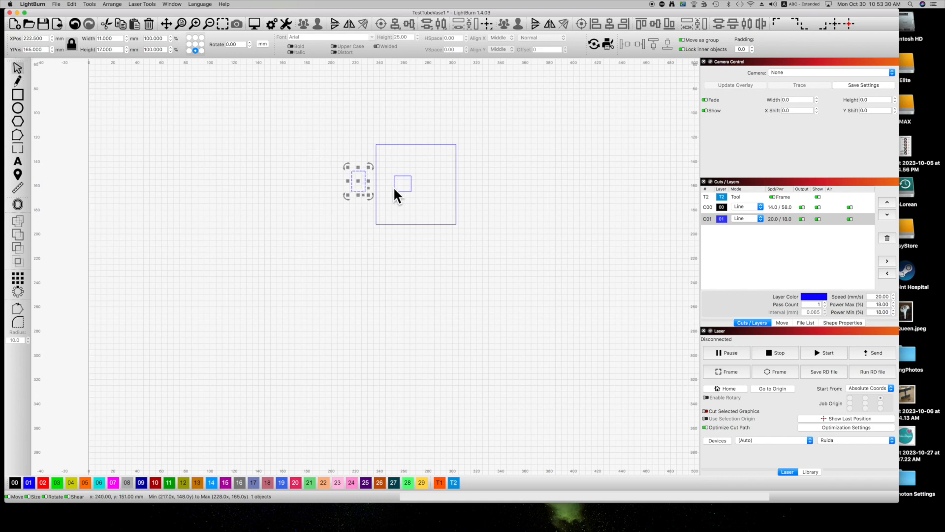
pyautogui.click(260, 21)
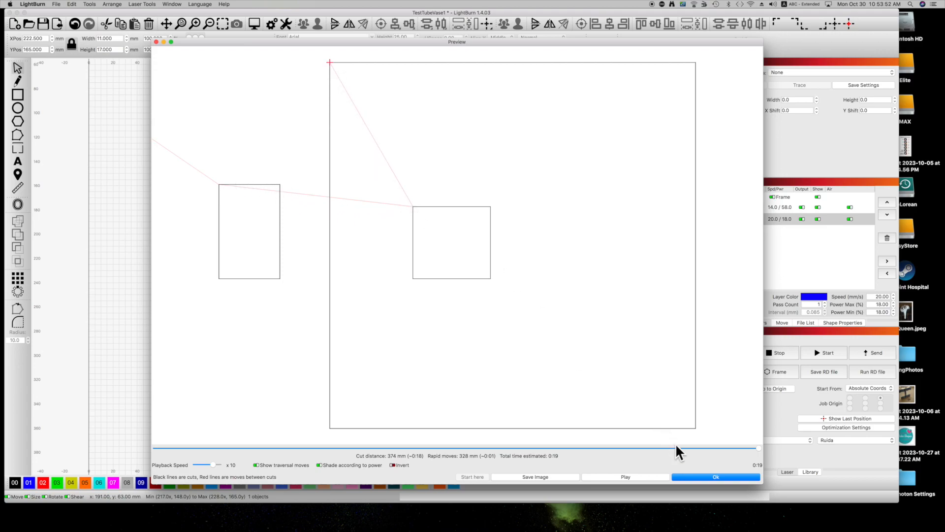
pyautogui.click(691, 477)
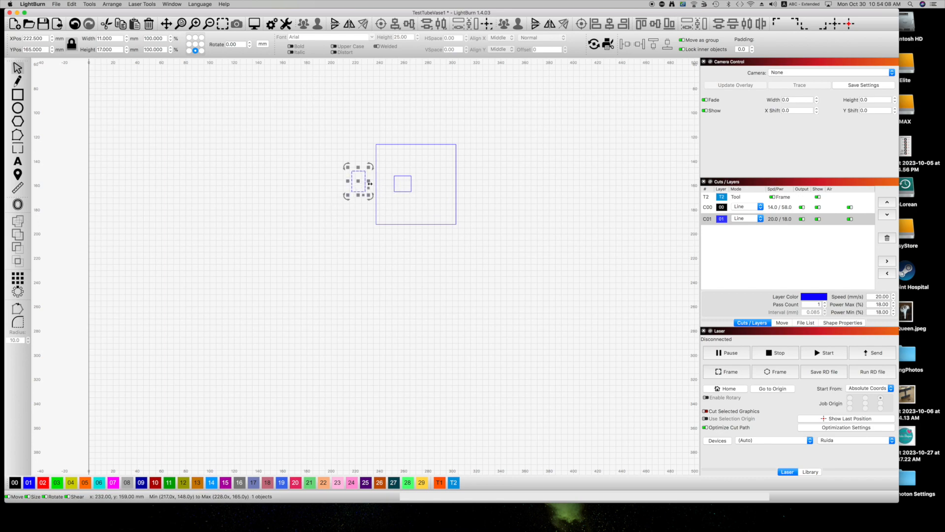
# Step: Delete the two small rectangles inside and beside the large square
pyautogui.press('Delete')
pyautogui.click(405, 176)
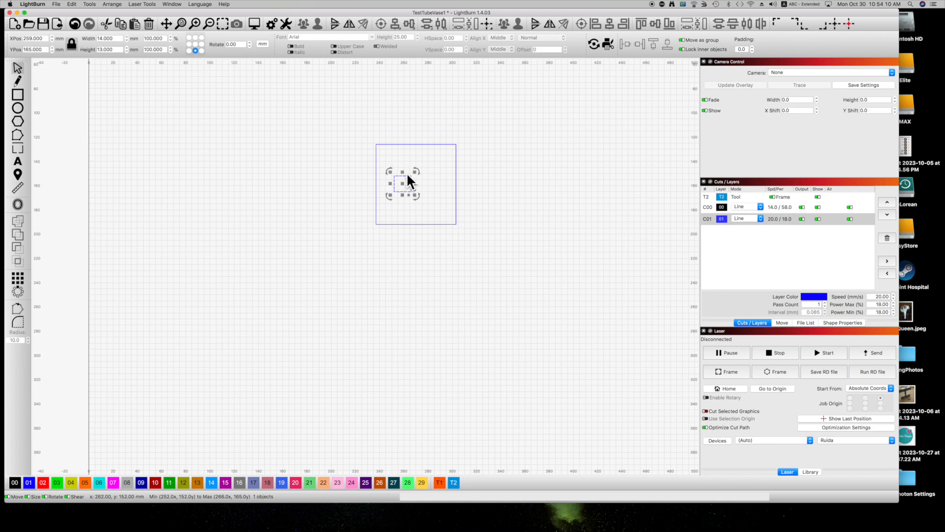
pyautogui.press('Delete')
# Step: Switch the square's C01 layer to Offset Fill mode and preview the concentric path and its estimated time
pyautogui.click(415, 144)
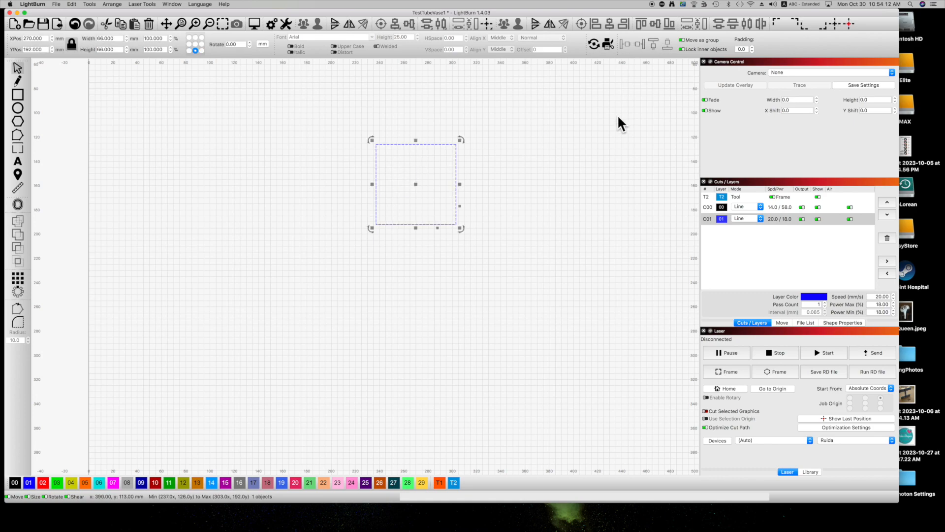
pyautogui.click(759, 219)
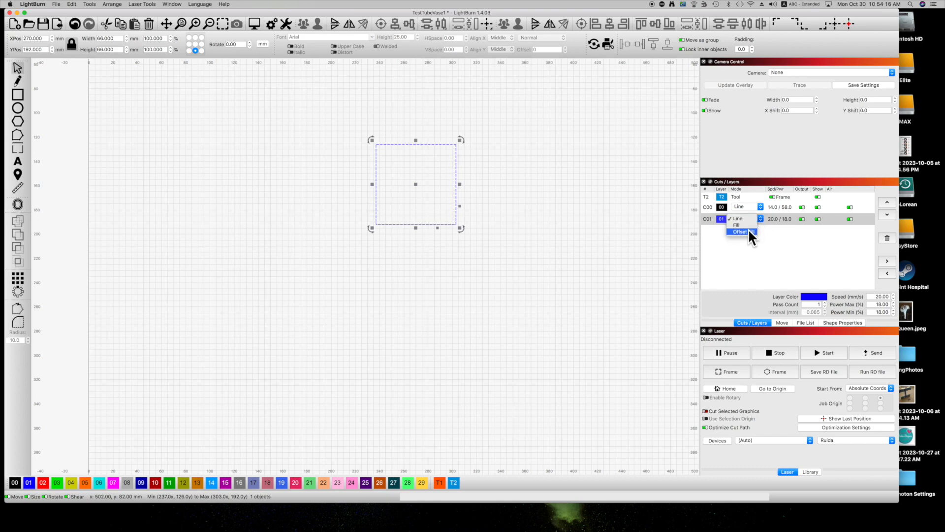
pyautogui.click(747, 232)
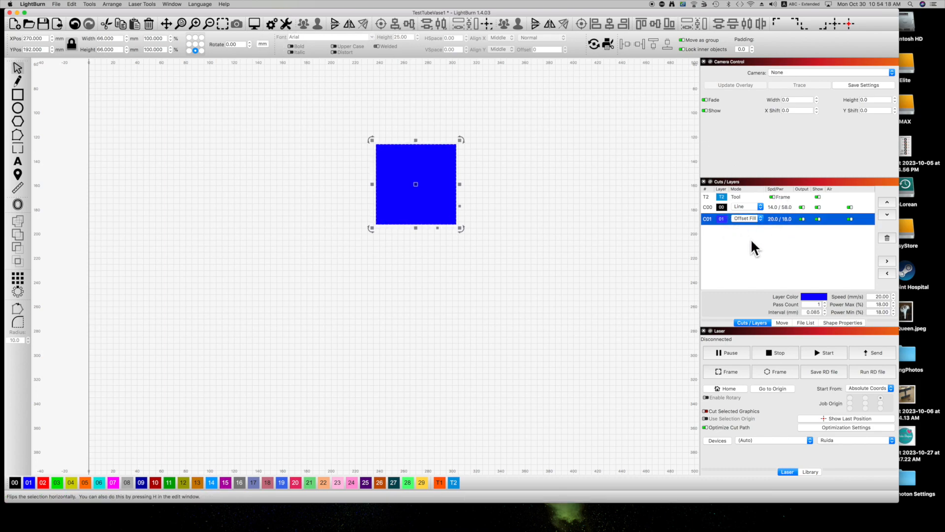
pyautogui.click(254, 23)
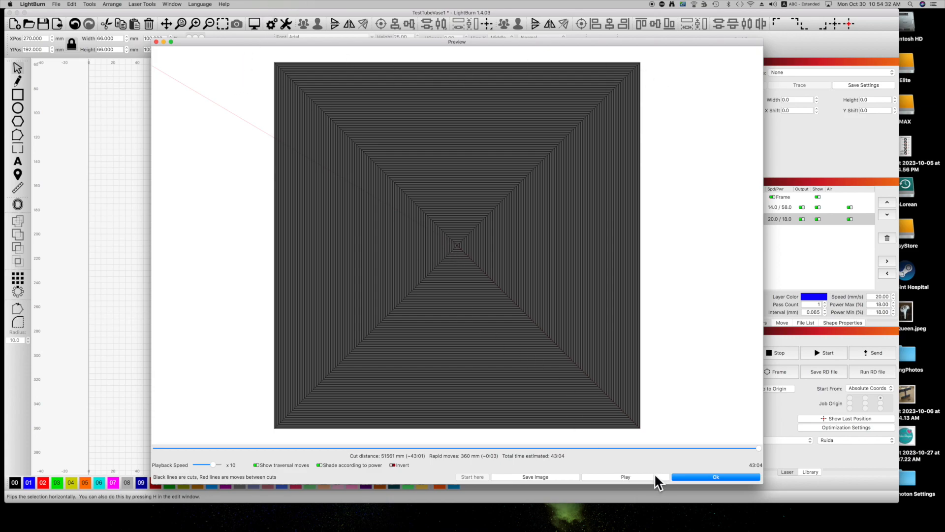
pyautogui.click(693, 475)
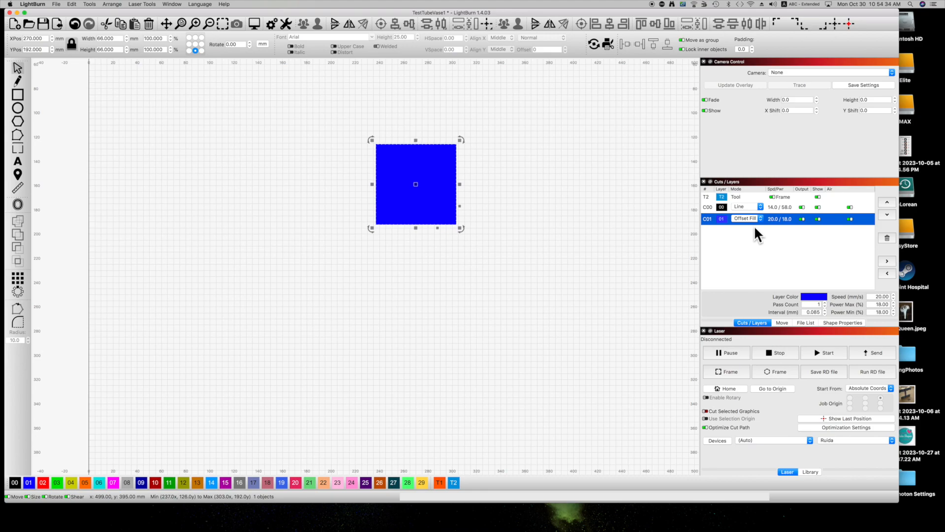
# Step: Switch the C01 layer back to Fill mode and preview it to compare the estimated time
pyautogui.click(751, 216)
pyautogui.click(748, 211)
pyautogui.click(253, 23)
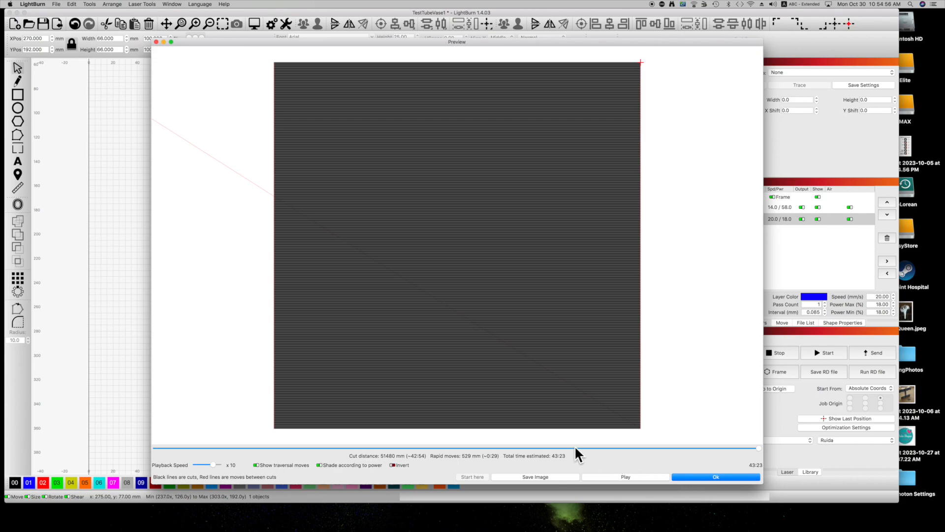
pyautogui.click(689, 473)
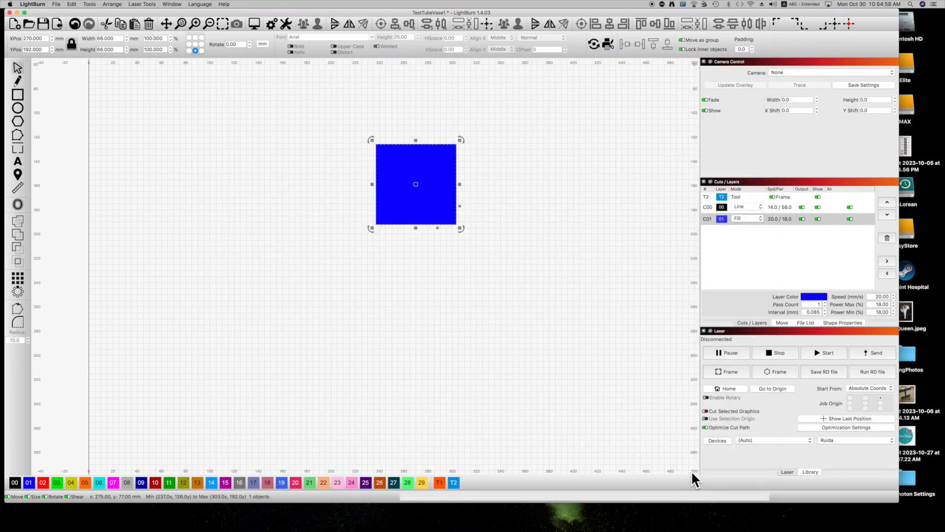
# Step: Set the speed of the C01 fill layer to 200 mm/s and preview the fill path and its overscan
pyautogui.scroll(-5, 538, 366)
pyautogui.scroll(5, 539, 368)
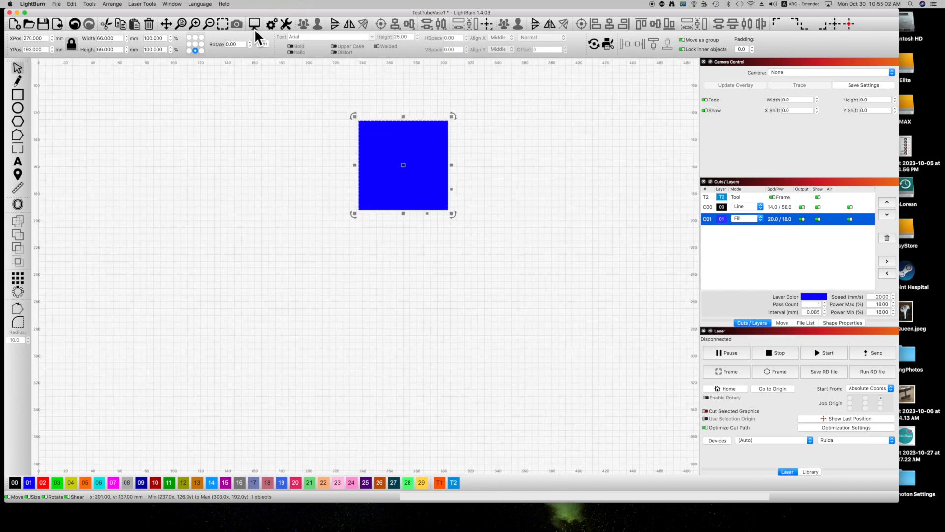
pyautogui.doubleClick(782, 219)
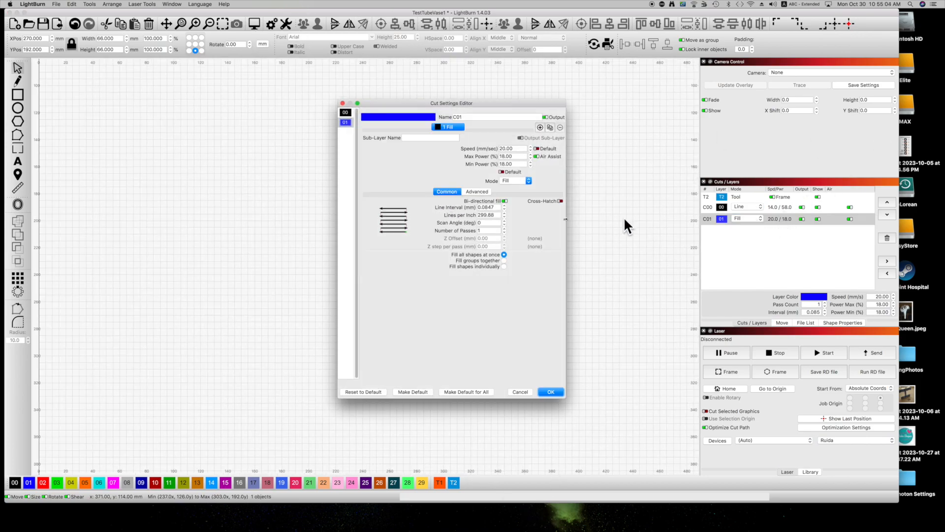
pyautogui.doubleClick(518, 149)
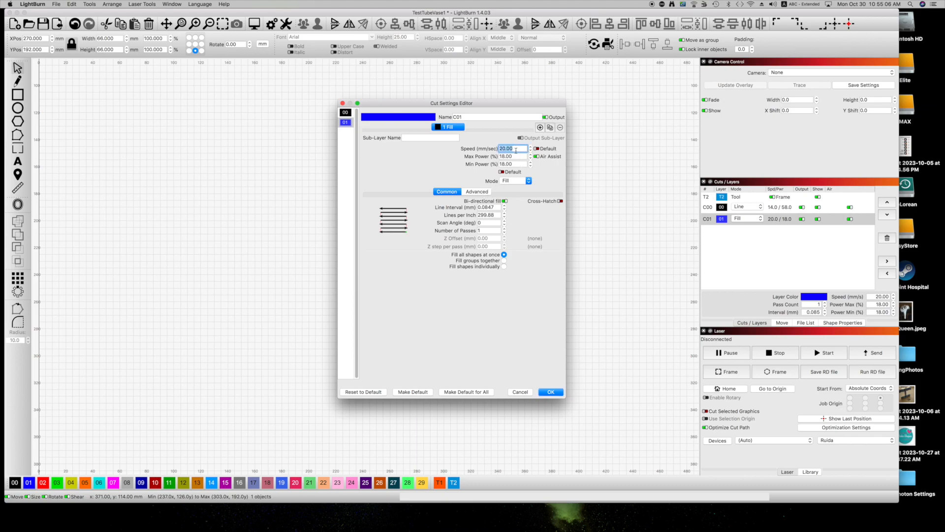
pyautogui.write('200')
pyautogui.press('Tab')
pyautogui.click(551, 392)
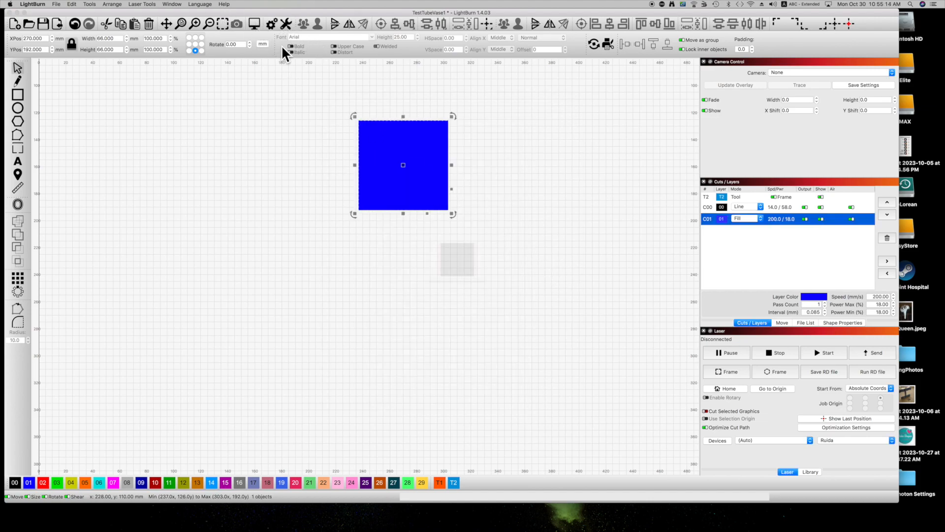
pyautogui.hotkey('alt', 'p')
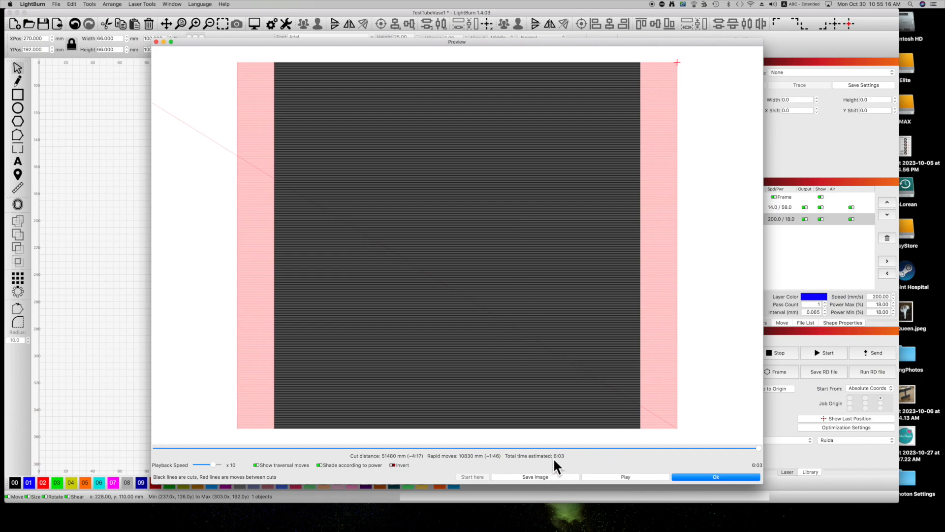
pyautogui.click(713, 480)
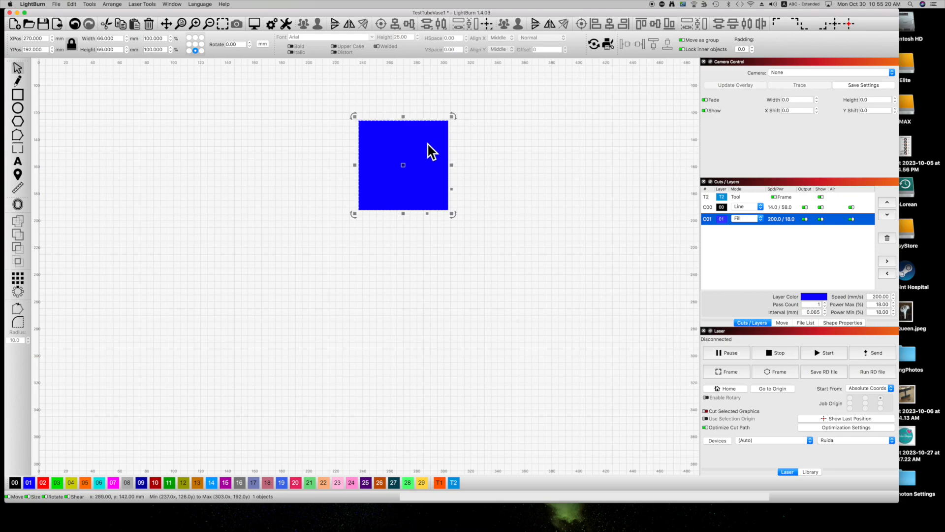
# Step: Switch the C01 layer to Offset Fill mode at 200 mm/s and preview its path and estimated time
pyautogui.click(816, 312)
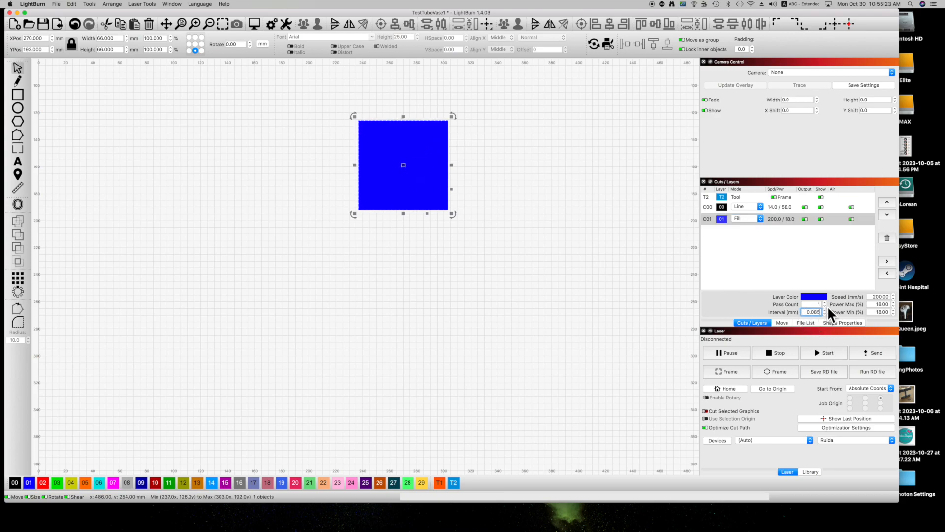
pyautogui.click(761, 218)
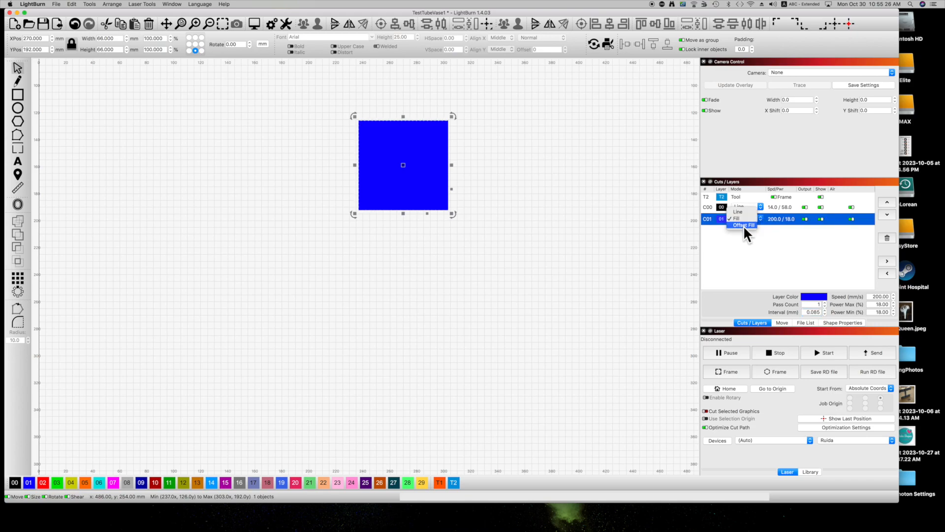
pyautogui.click(255, 23)
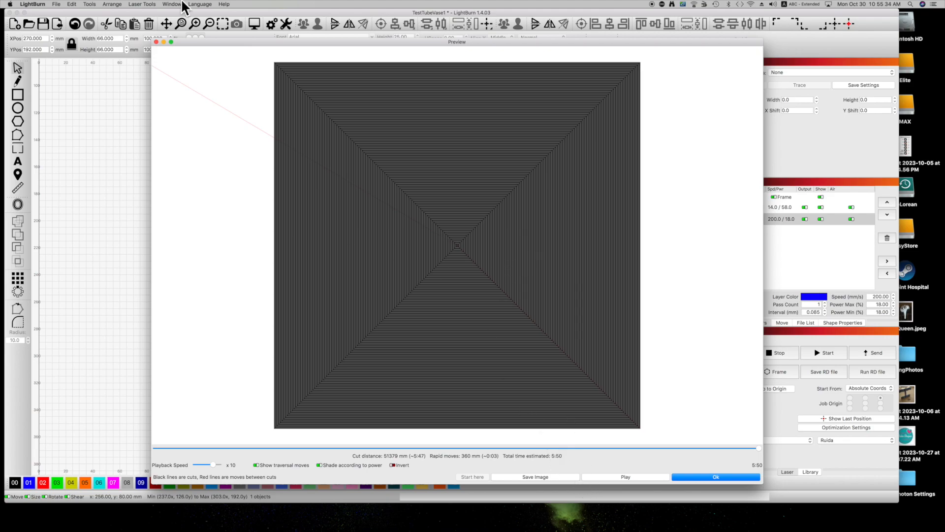
pyautogui.click(702, 475)
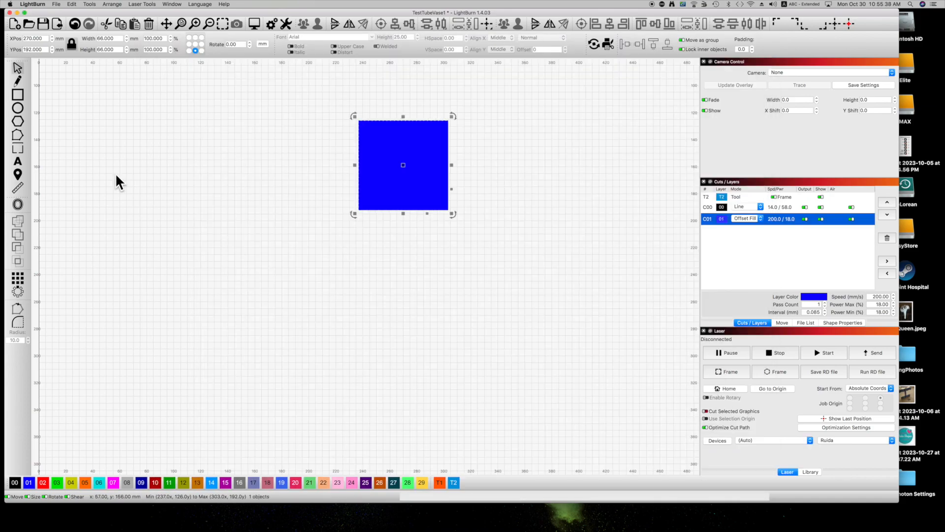
# Step: Draw a closed irregular shape about 233 × 117 mm with curved and straight segments below the square, on the C01 layer
pyautogui.click(18, 80)
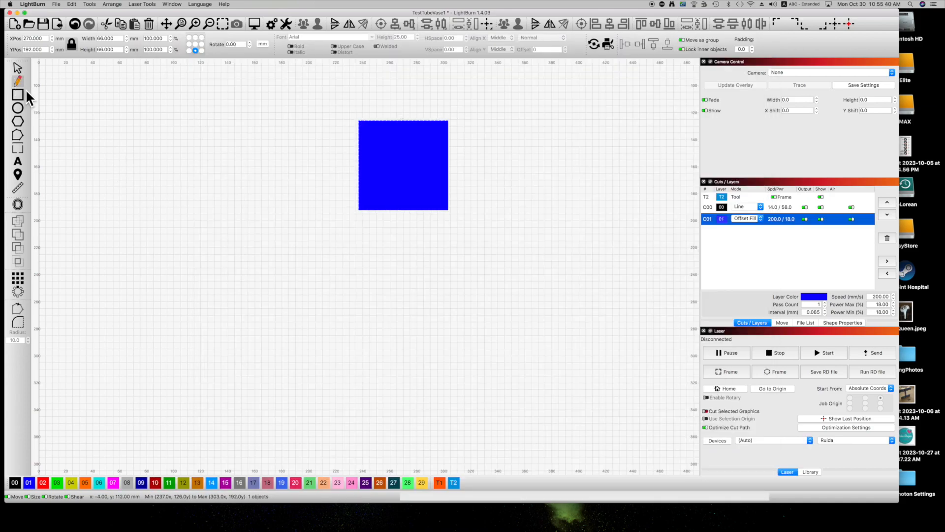
pyautogui.click(380, 243)
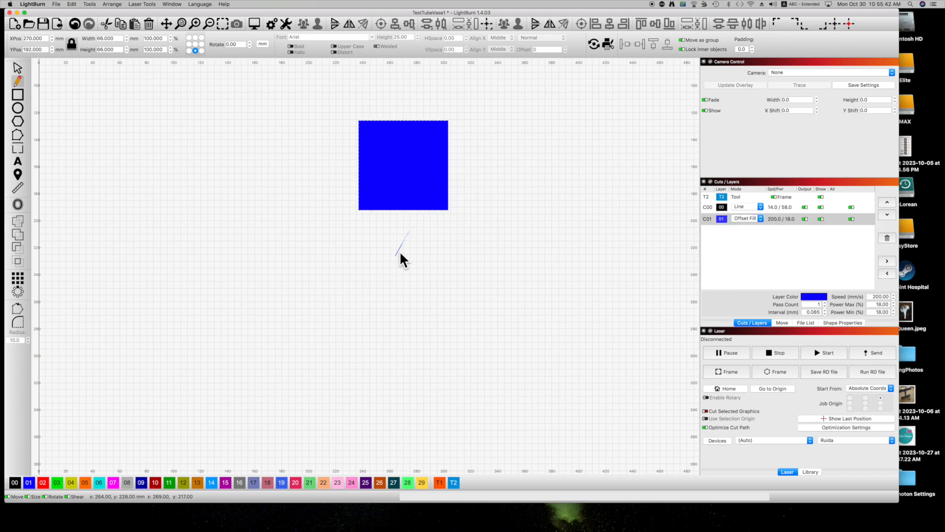
pyautogui.click(367, 272)
pyautogui.click(271, 309)
pyautogui.moveTo(312, 381)
pyautogui.mouseDown()
pyautogui.moveTo(409, 410)
pyautogui.moveTo(469, 378)
pyautogui.mouseUp()
pyautogui.click(470, 379)
pyautogui.moveTo(477, 334)
pyautogui.mouseDown()
pyautogui.moveTo(528, 291)
pyautogui.moveTo(559, 279)
pyautogui.mouseUp()
pyautogui.moveTo(545, 247)
pyautogui.mouseDown()
pyautogui.moveTo(523, 223)
pyautogui.moveTo(510, 226)
pyautogui.mouseUp()
pyautogui.moveTo(453, 306)
pyautogui.mouseDown()
pyautogui.moveTo(428, 320)
pyautogui.moveTo(422, 298)
pyautogui.mouseUp()
pyautogui.click(424, 283)
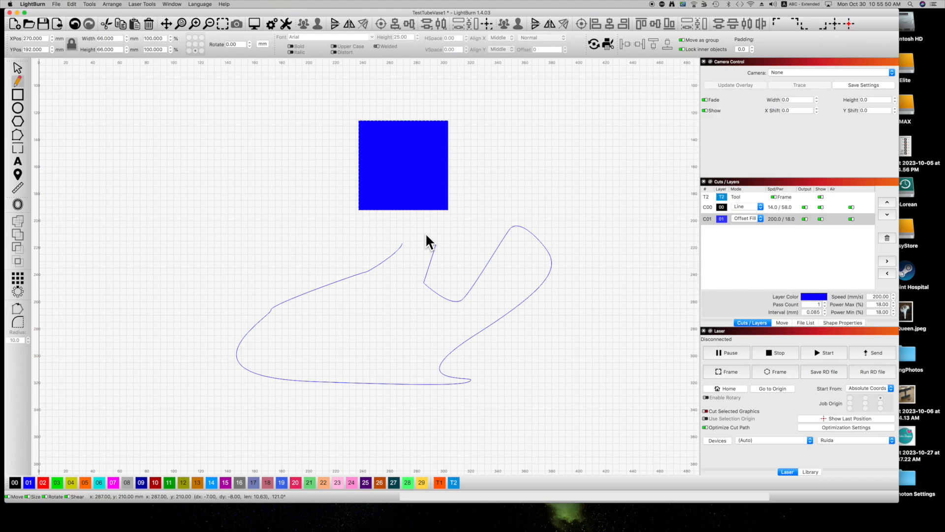
pyautogui.click(403, 243)
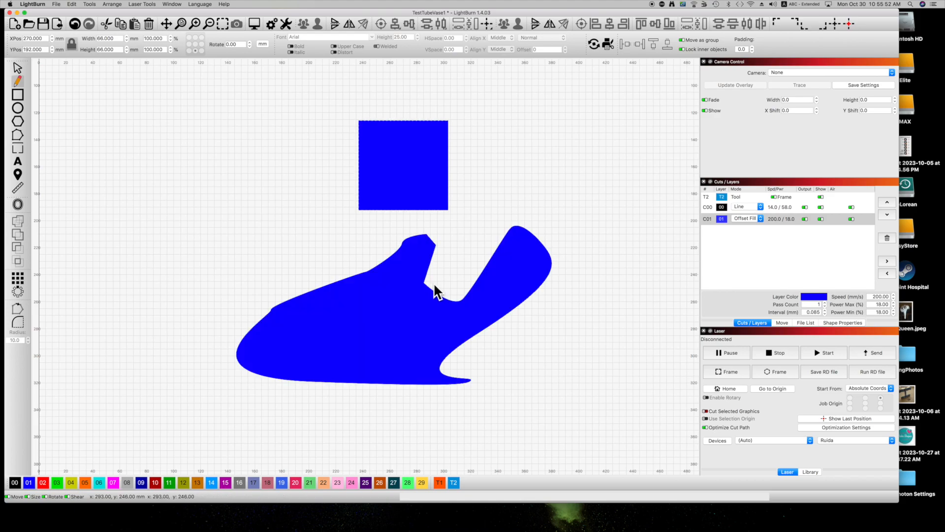
pyautogui.click(407, 148)
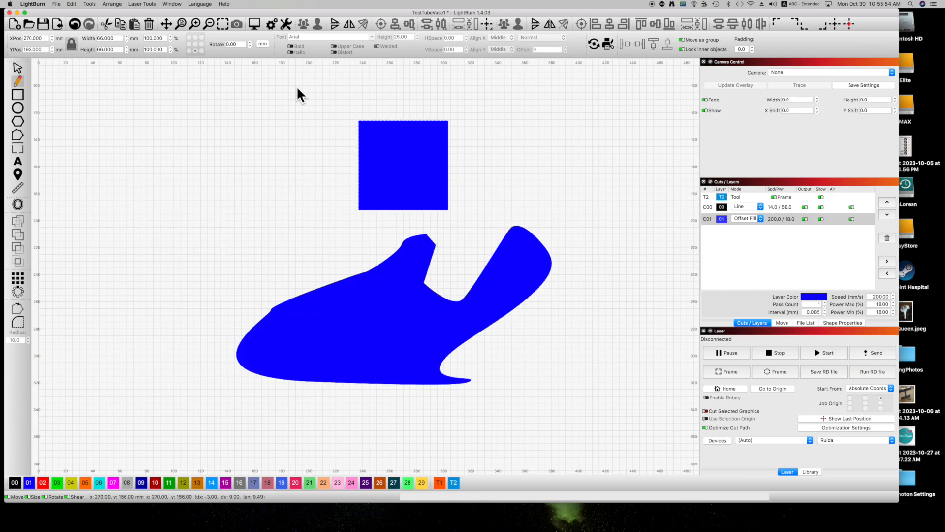
pyautogui.press('Escape')
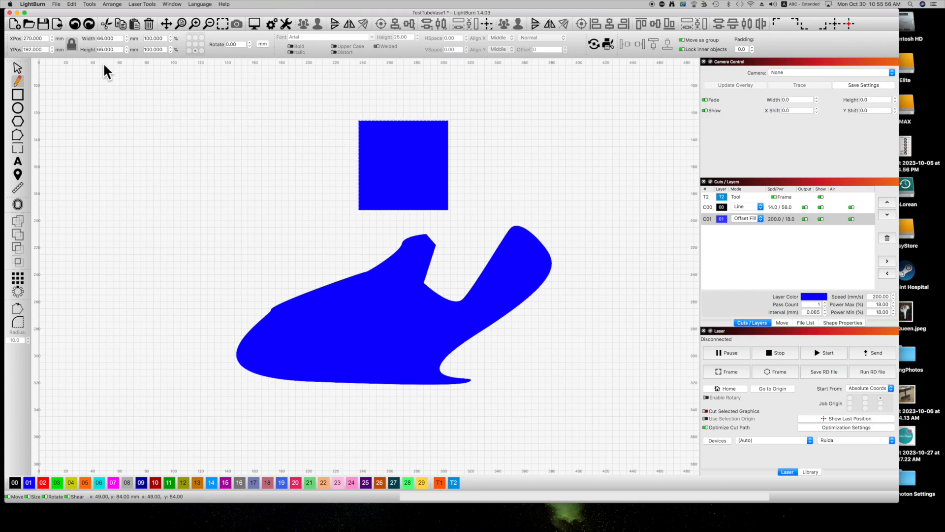
pyautogui.click(17, 68)
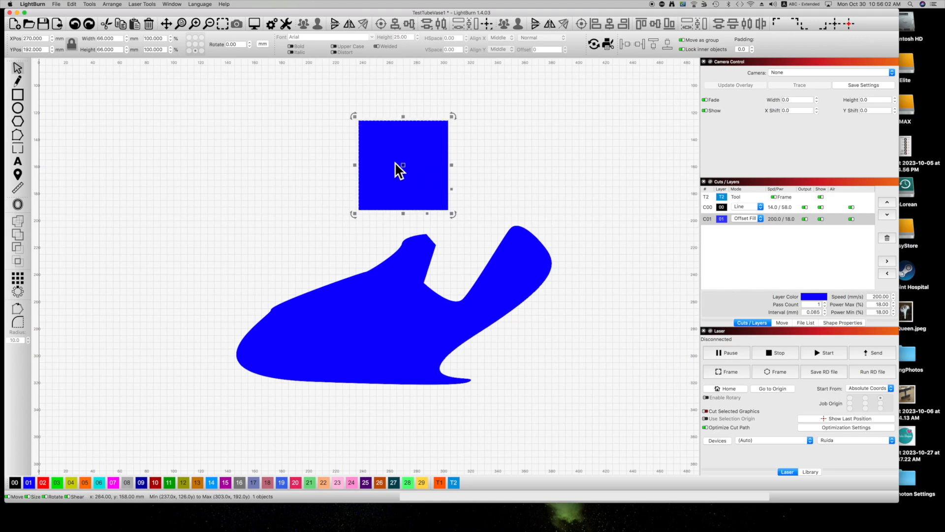
# Step: Delete the blue square and the irregular curved shape from the workspace
pyautogui.press('Delete')
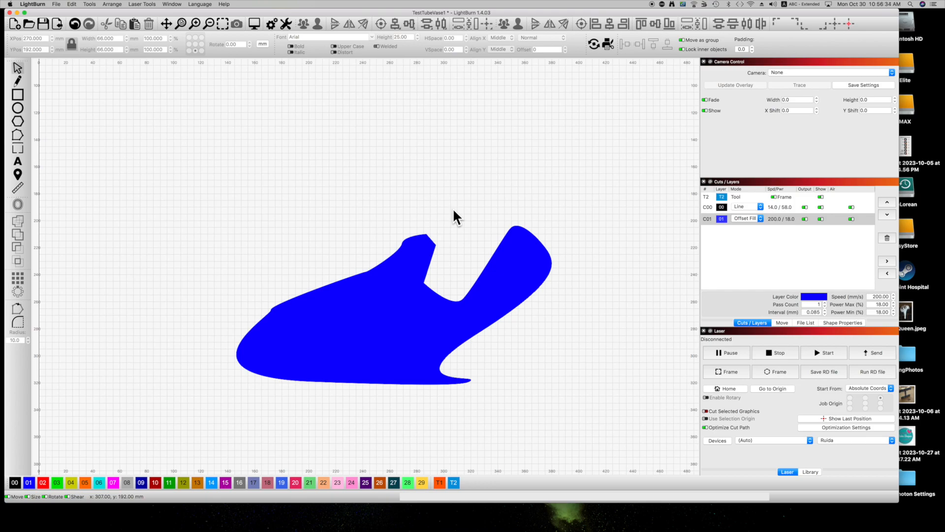
pyautogui.click(410, 274)
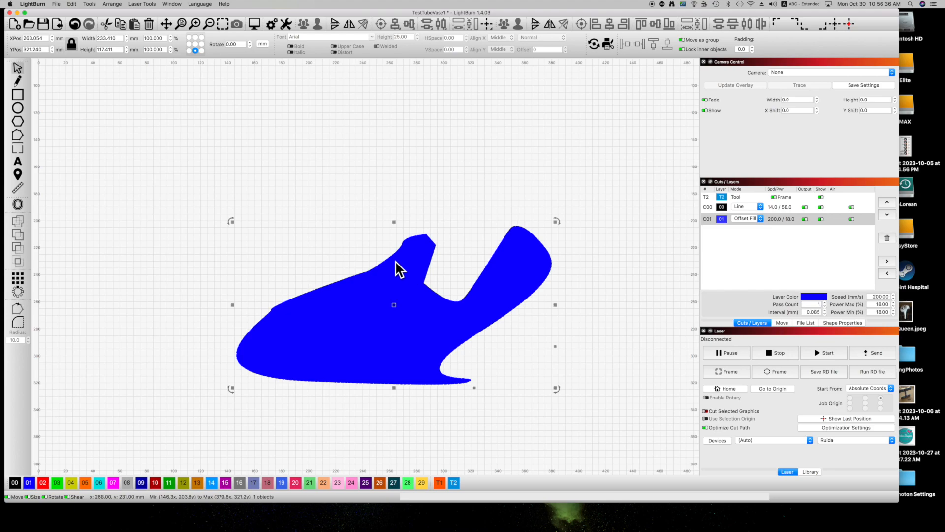
pyautogui.press('Delete')
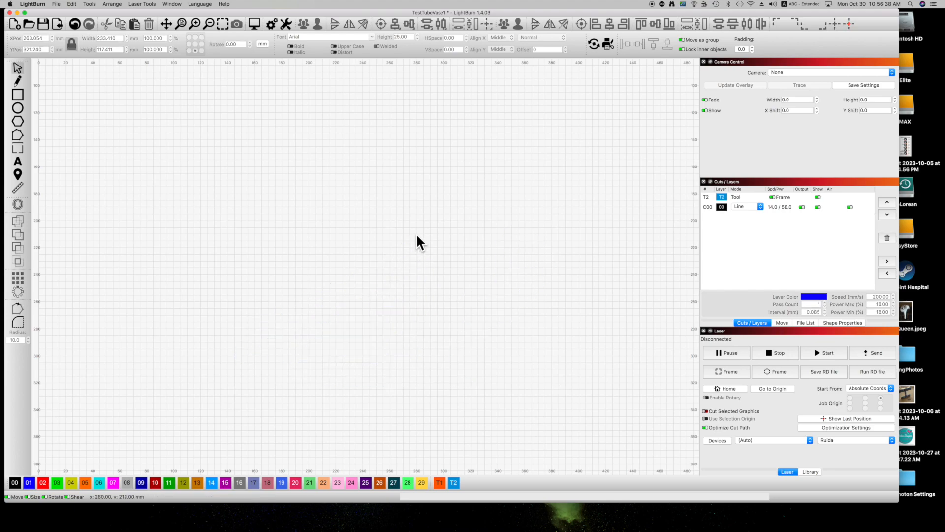